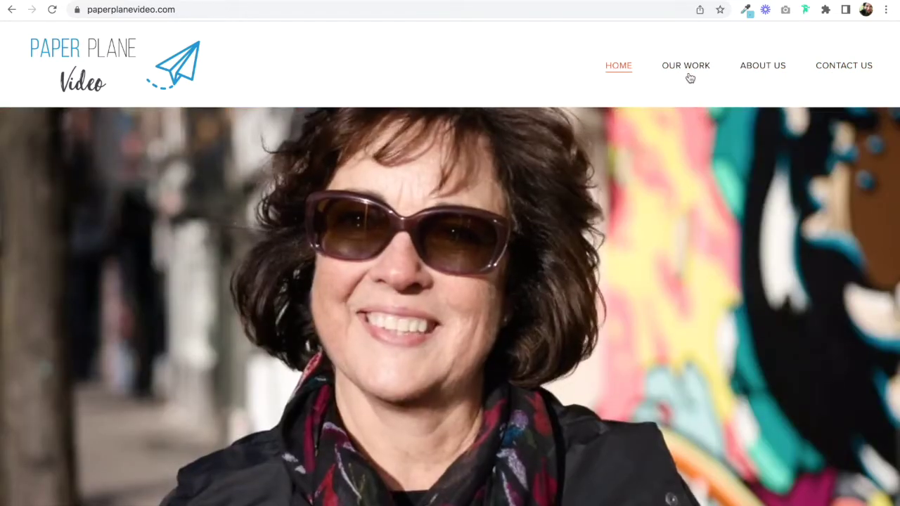
Look through the Paper Plane Video home page, from its video examples to the About Us section.
mouse_move(689, 74)
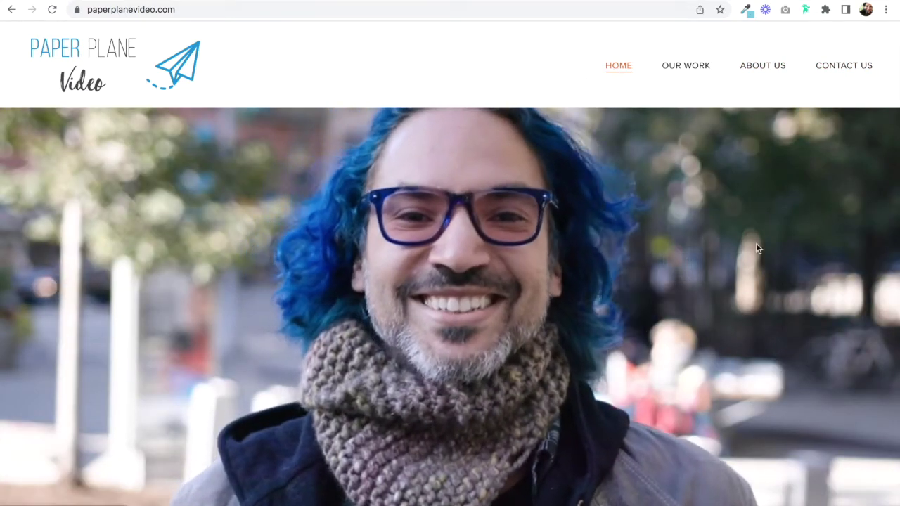
scroll(790, 320, down, 15)
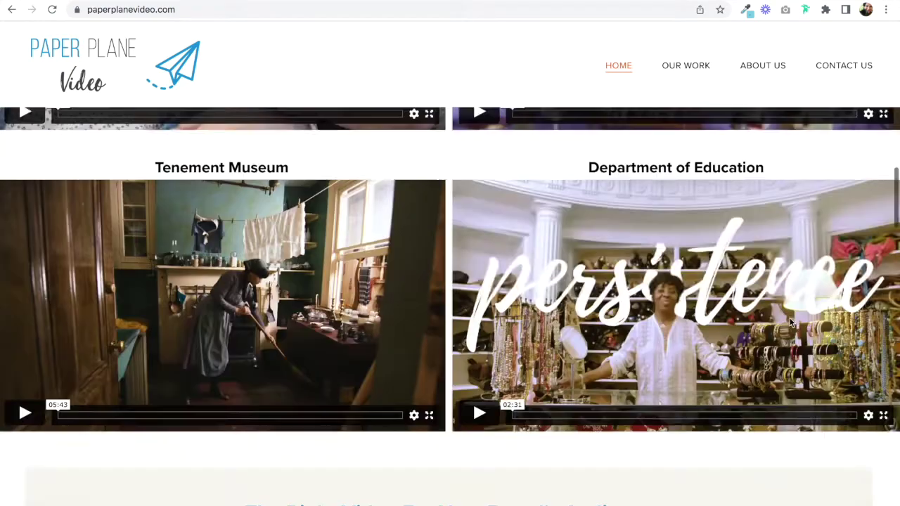
scroll(789, 320, down, 20)
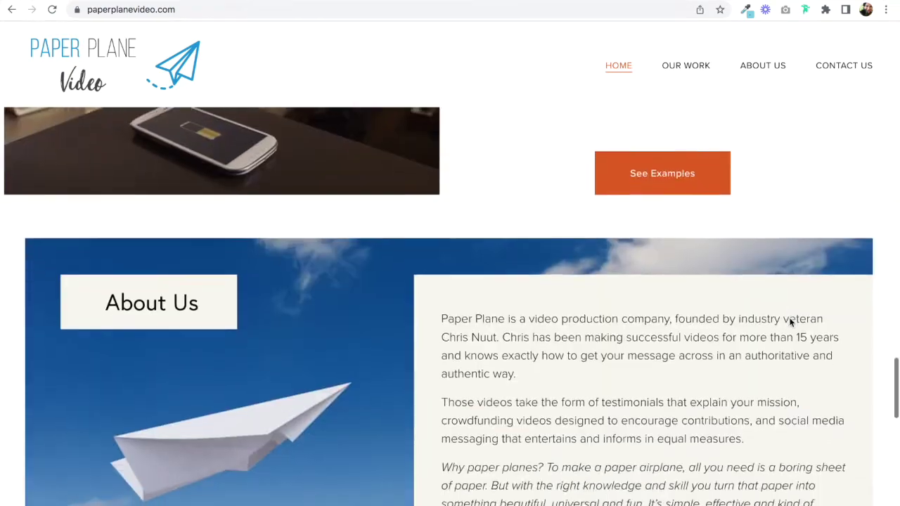
scroll(790, 322, down, 3)
scroll(790, 322, up, 2)
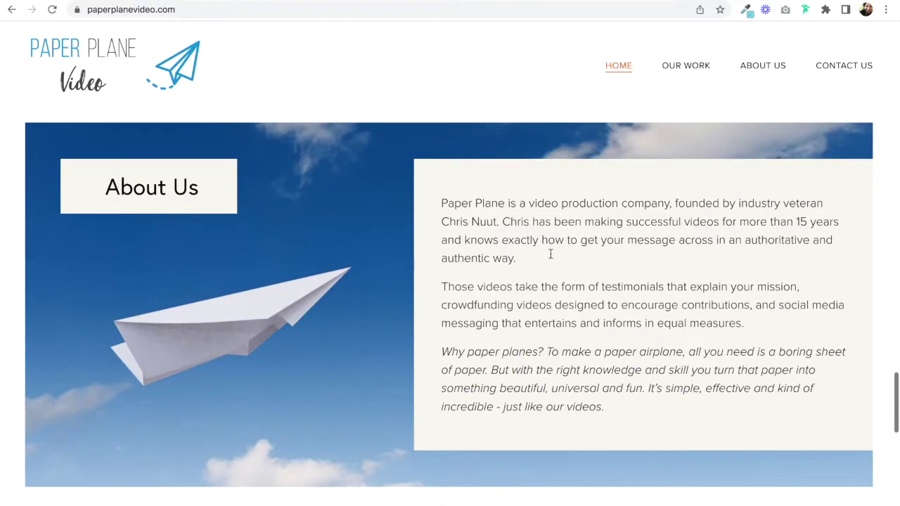
scroll(551, 254, down, 4)
scroll(738, 341, up, 10)
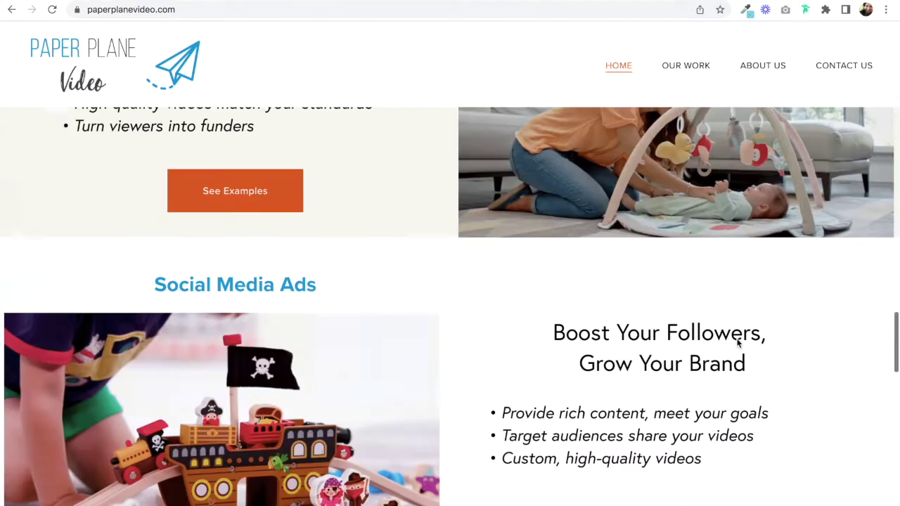
Follow the site navigation links to the About Us and Contact Us sections of the Paper Plane Video page.
scroll(738, 341, up, 10)
click(764, 71)
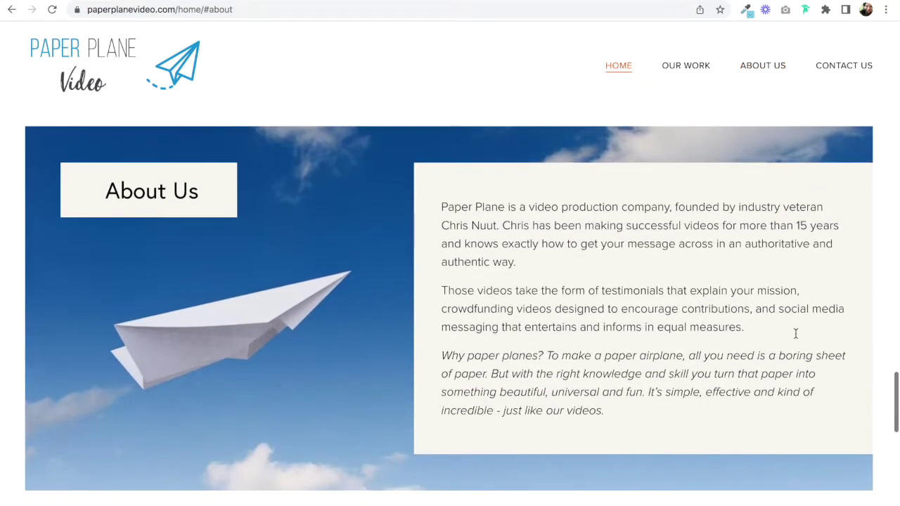
click(837, 70)
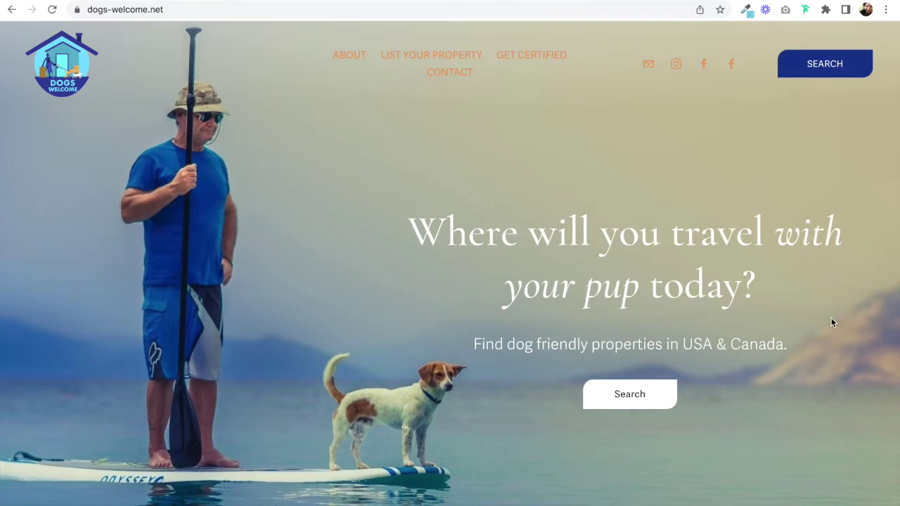
Look through the Dogs Welcome home page, including its vacation rental filters and property listings.
scroll(832, 321, down, 4)
scroll(832, 323, down, 10)
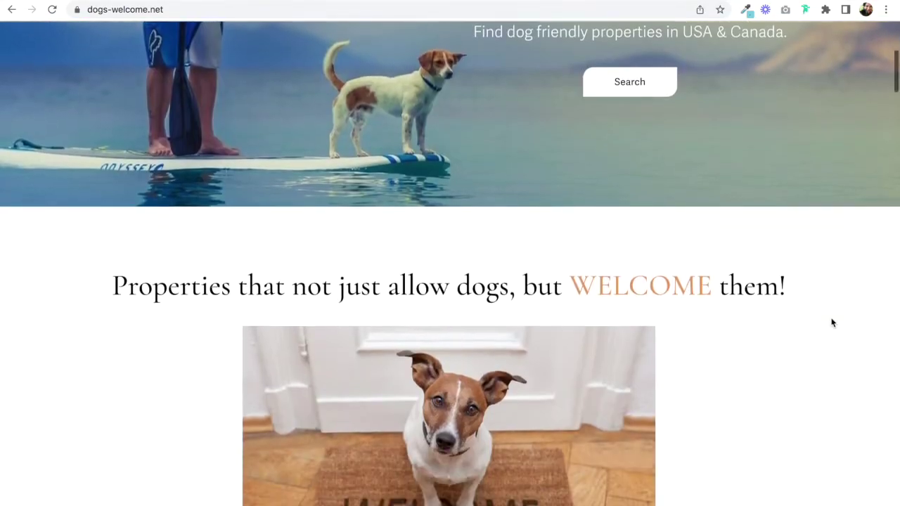
scroll(833, 324, down, 6)
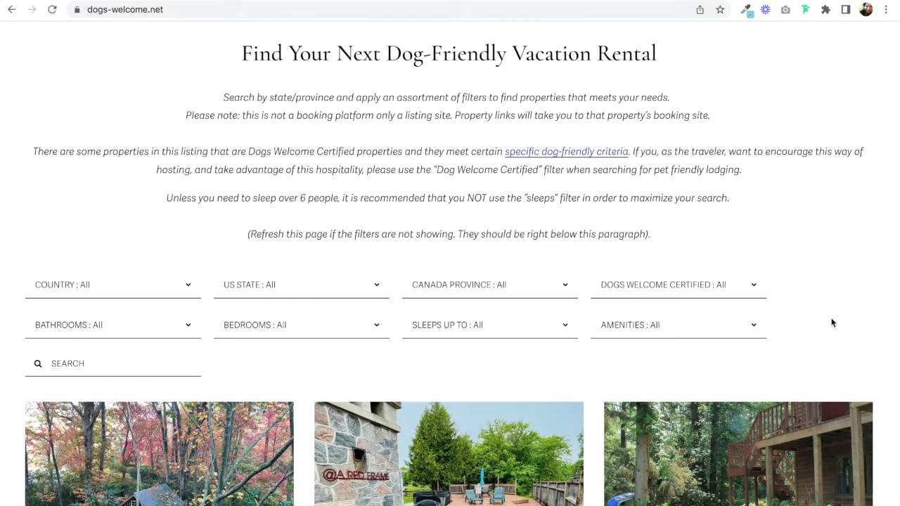
scroll(832, 323, down, 7)
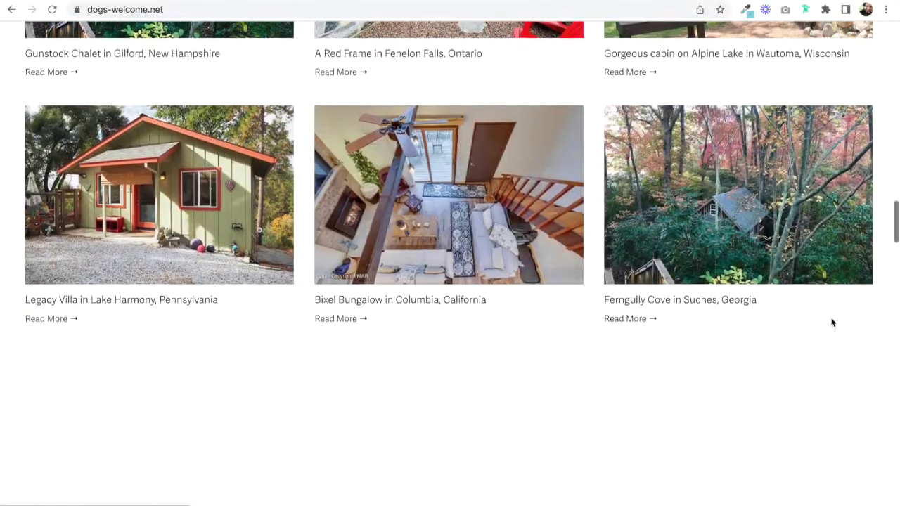
scroll(832, 323, up, 20)
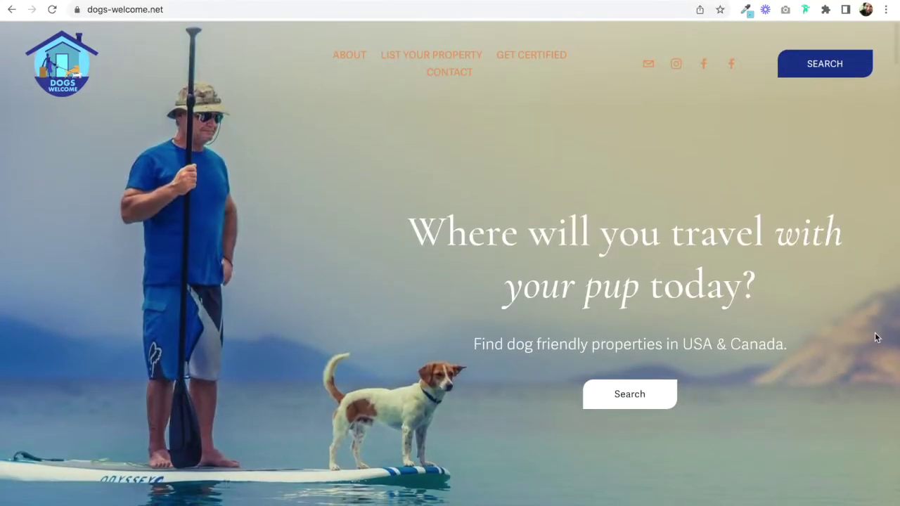
Jump to the Dogs Welcome vacation rental search section through the header link and review its listings.
click(825, 64)
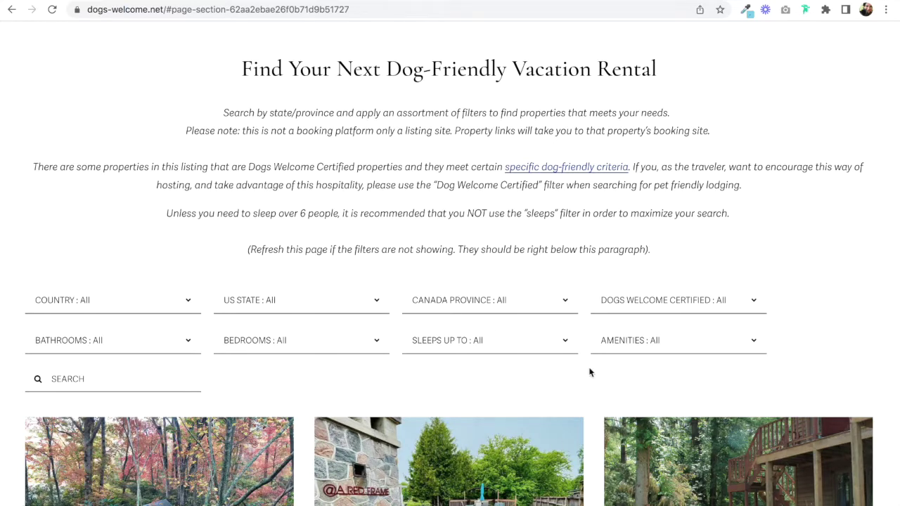
scroll(639, 405, down, 4)
scroll(639, 405, down, 4)
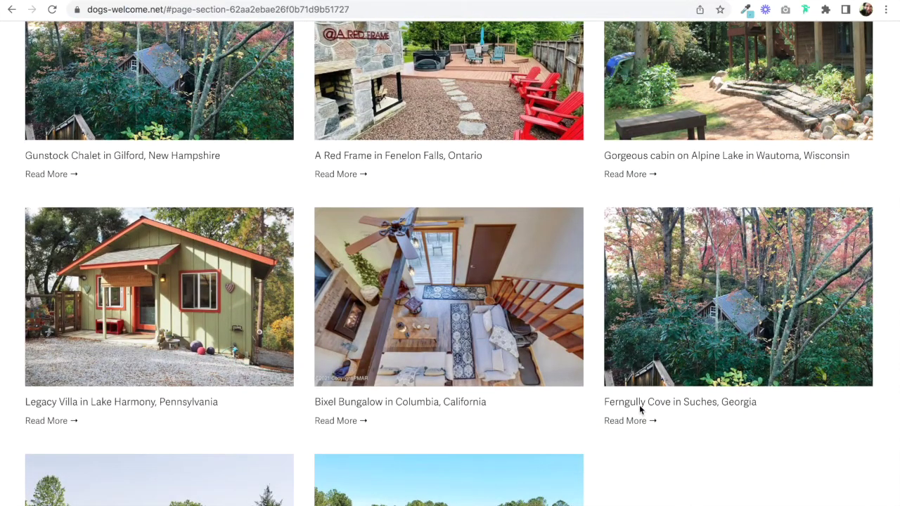
scroll(639, 405, up, 14)
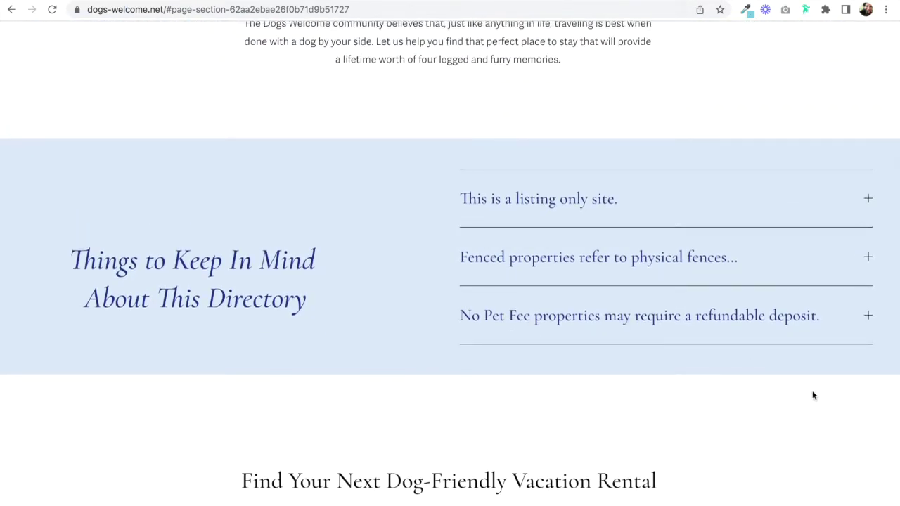
scroll(828, 388, up, 10)
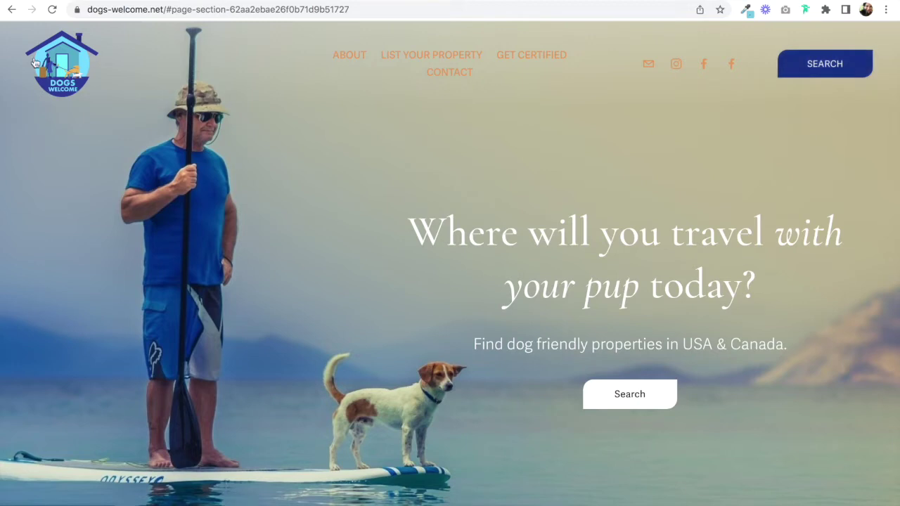
Compare the section link endings in the addresses: the page-section ID on Dogs Welcome against #contact and #about on Paper Plane Video.
drag(166, 10, 357, 11)
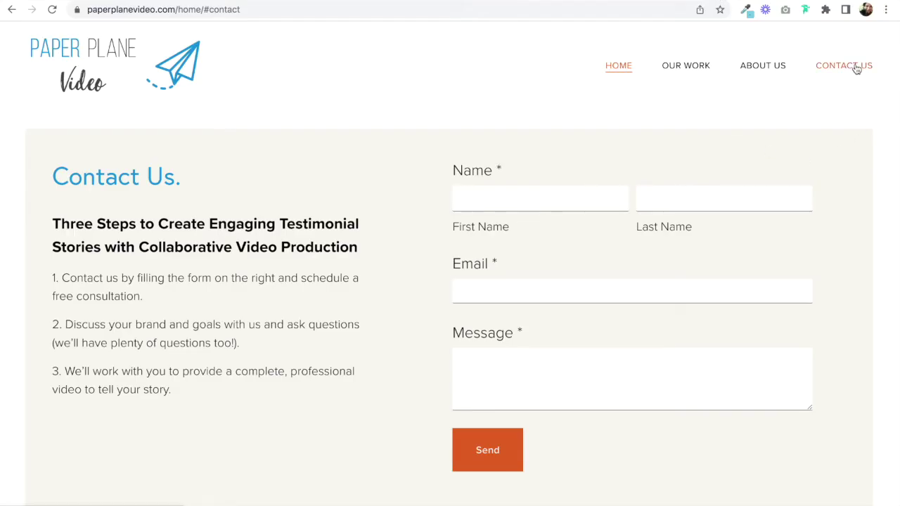
drag(204, 10, 241, 10)
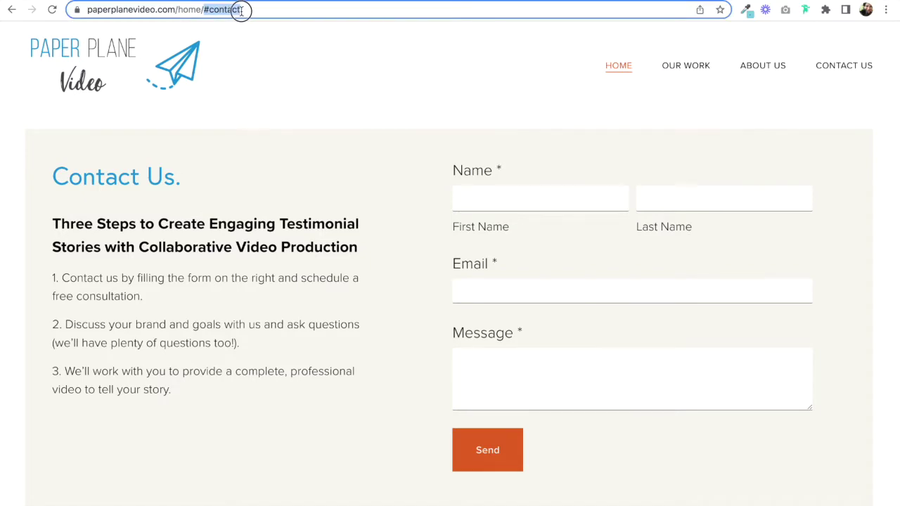
click(766, 65)
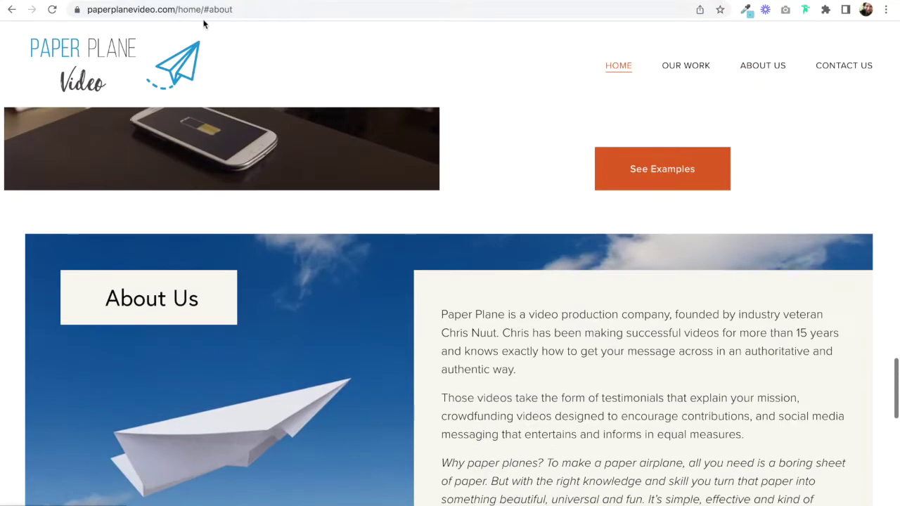
drag(204, 9, 240, 9)
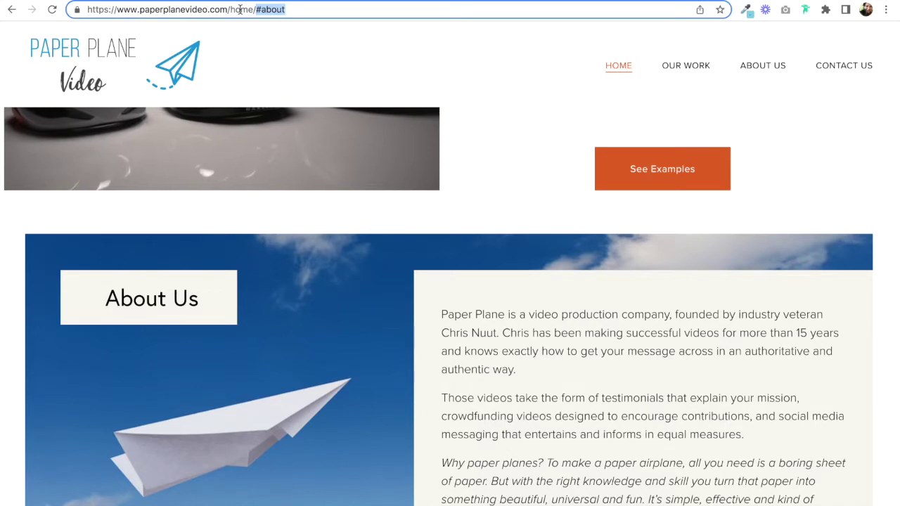
click(240, 10)
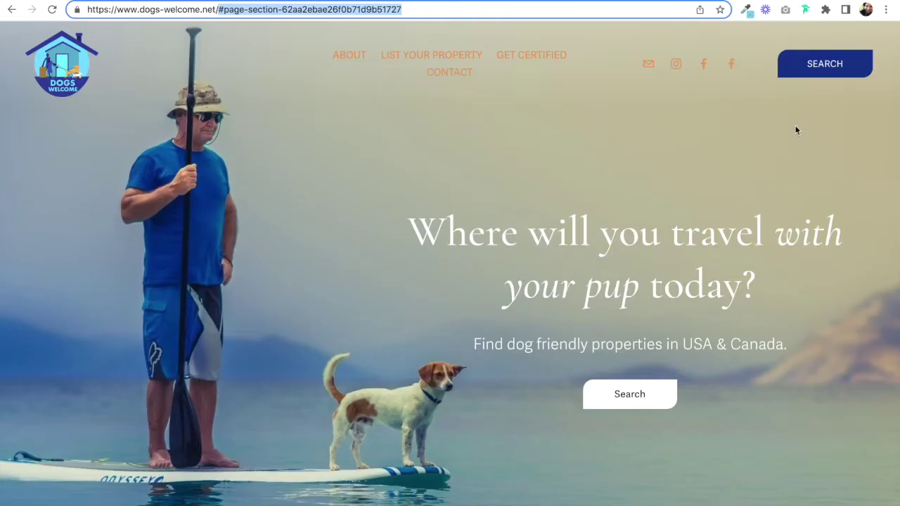
click(824, 62)
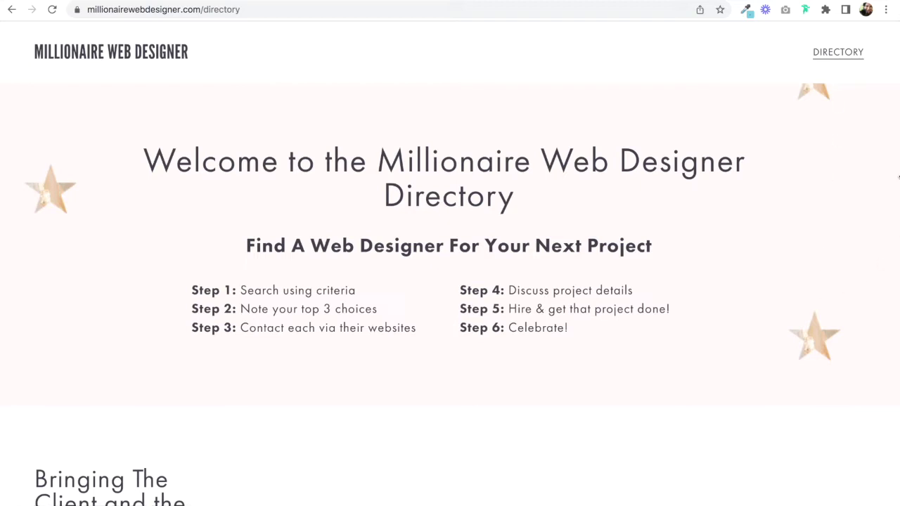
Switch between the Millionaire Web Designer home page and its Directory page to compare them.
scroll(782, 348, down, 5)
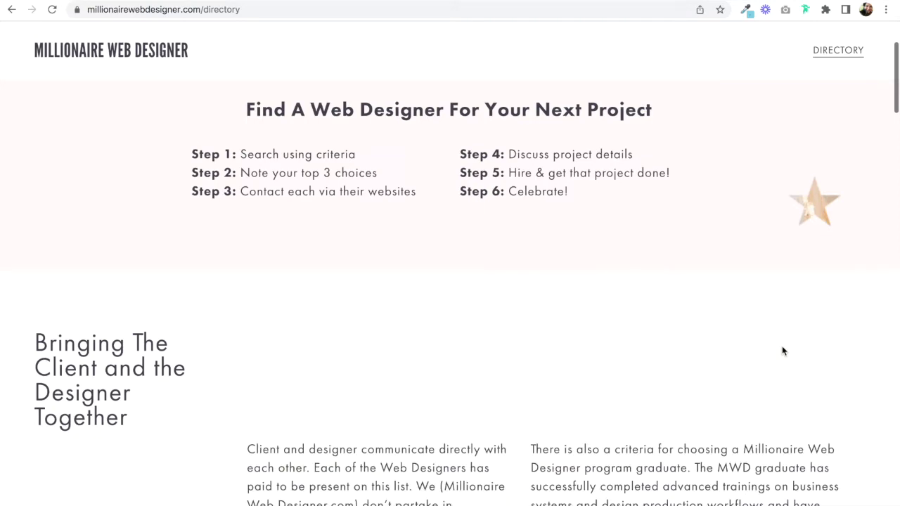
scroll(782, 346, up, 5)
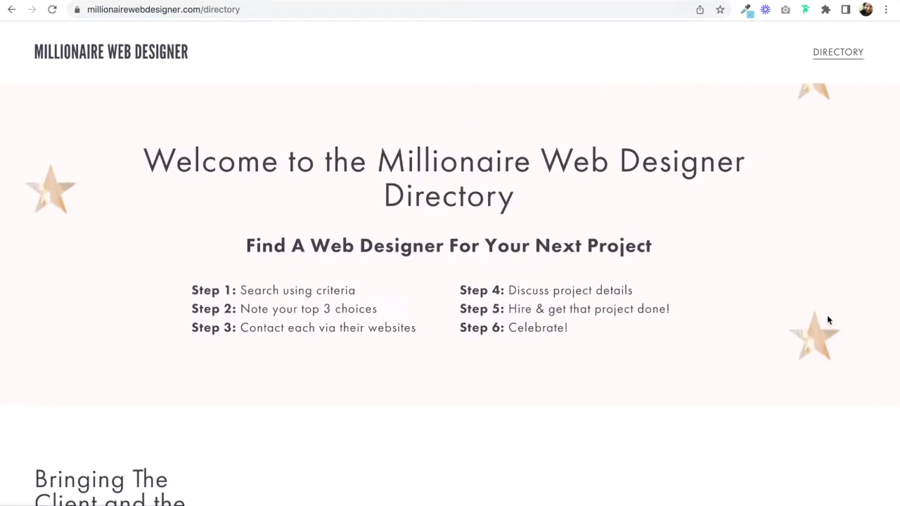
click(111, 51)
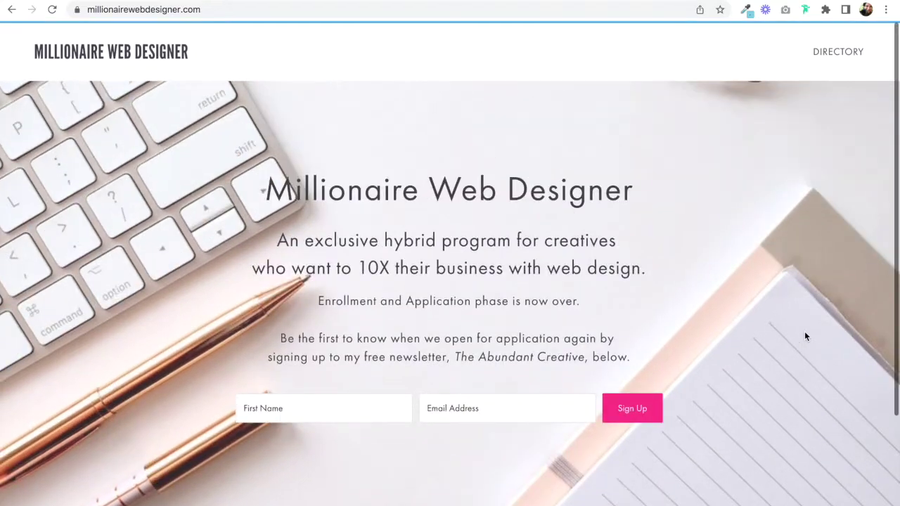
click(845, 55)
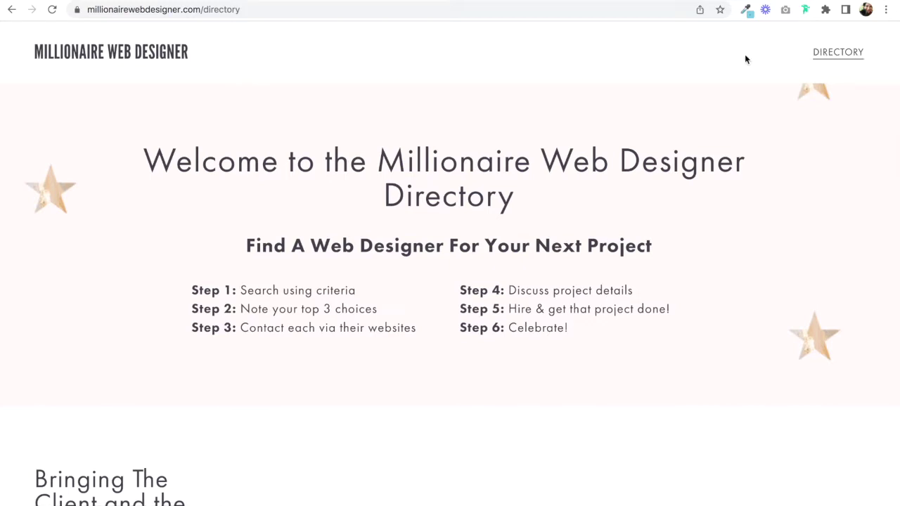
click(151, 52)
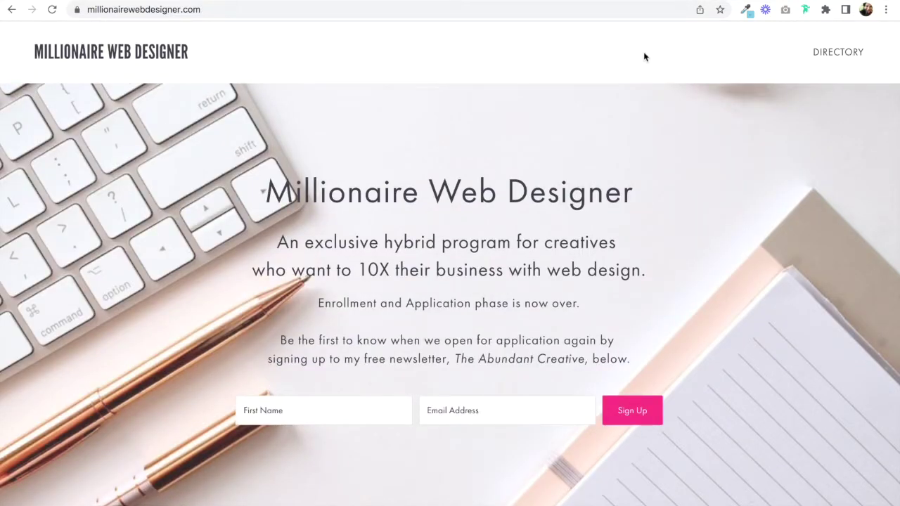
click(838, 61)
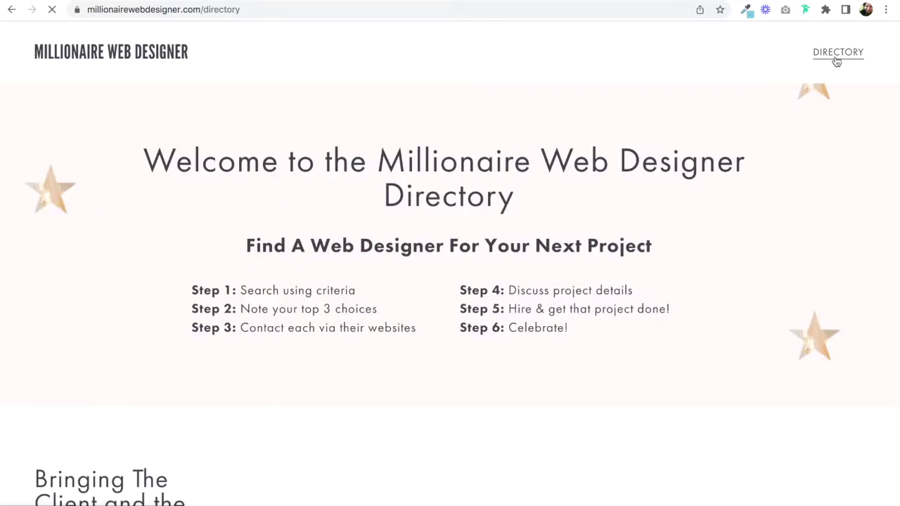
Review the Directory page's search criteria, designer listings and closing "Hello there!" section.
scroll(708, 331, down, 10)
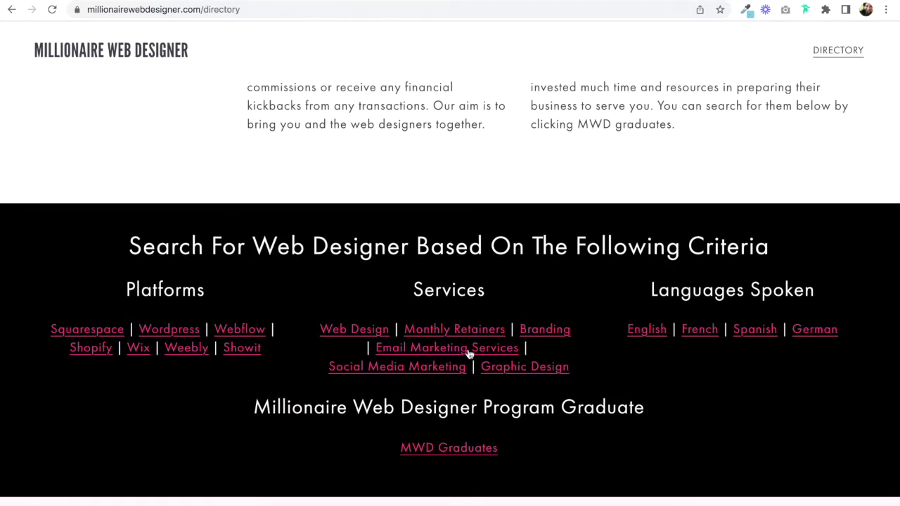
scroll(701, 223, up, 10)
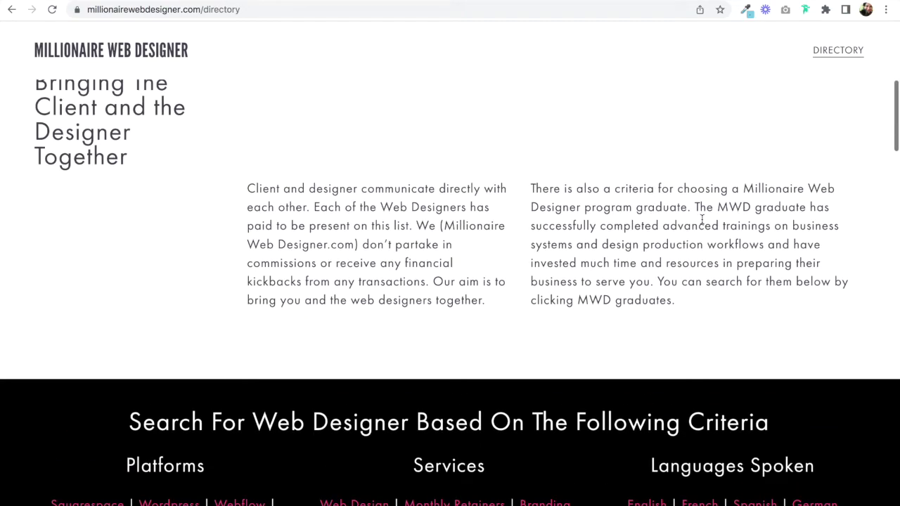
scroll(702, 224, down, 3)
scroll(702, 224, down, 12)
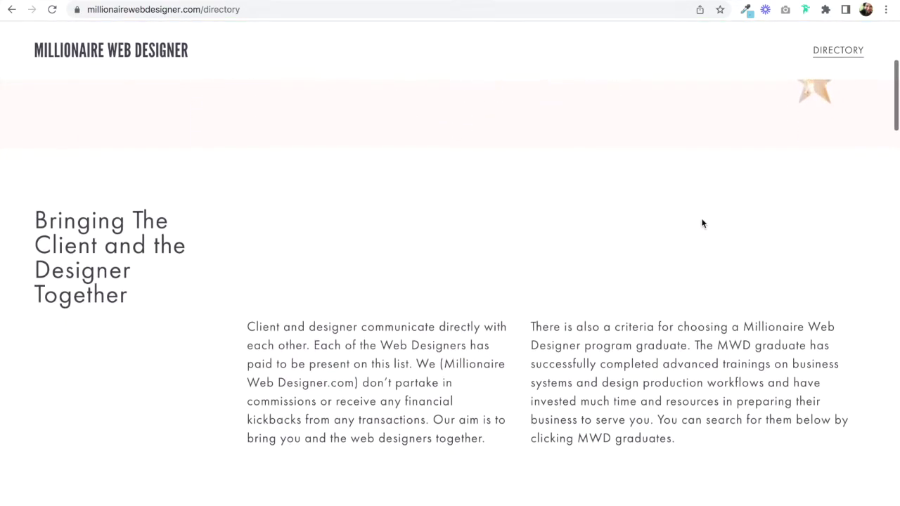
scroll(702, 224, down, 15)
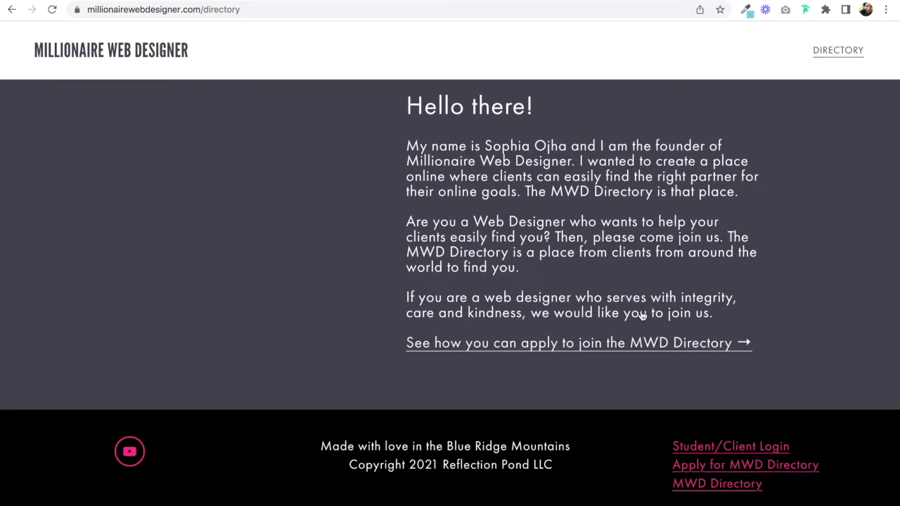
scroll(514, 221, up, 10)
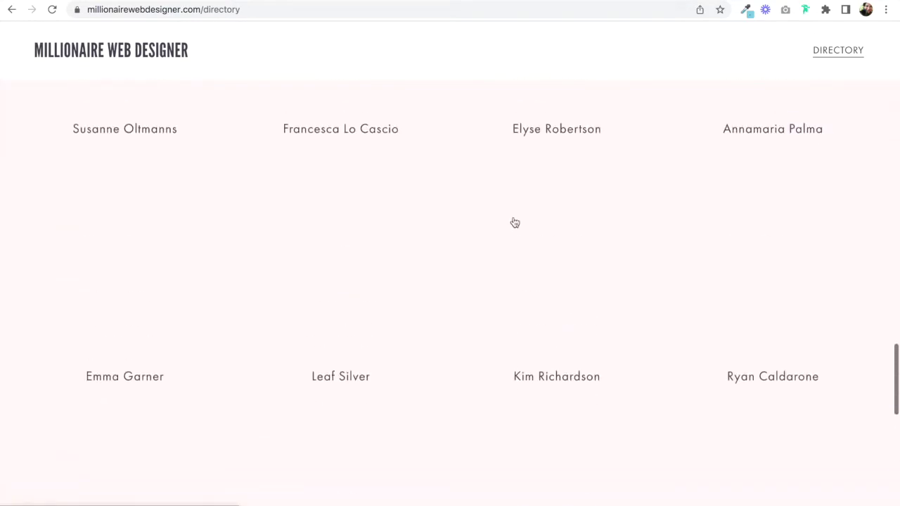
scroll(514, 223, up, 11)
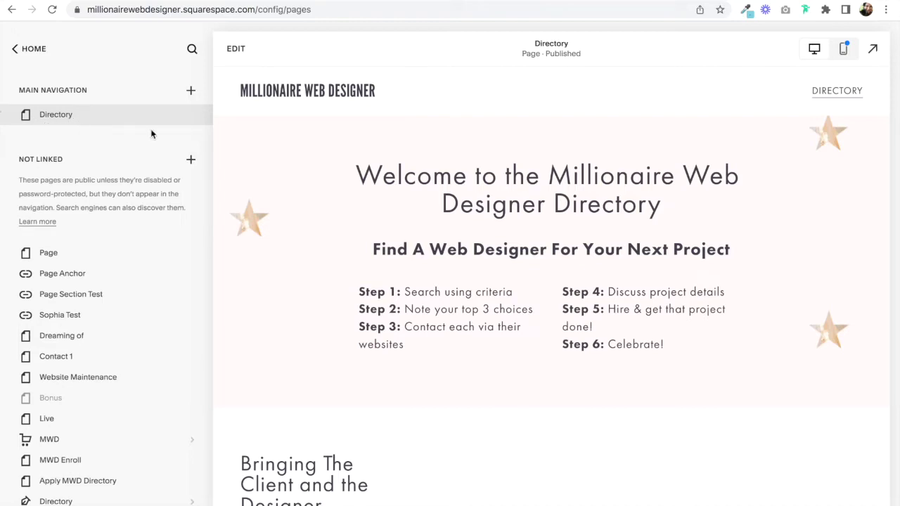
Start editing the Directory page and add a Code block above the image in the closing "Hello there!" section.
click(239, 62)
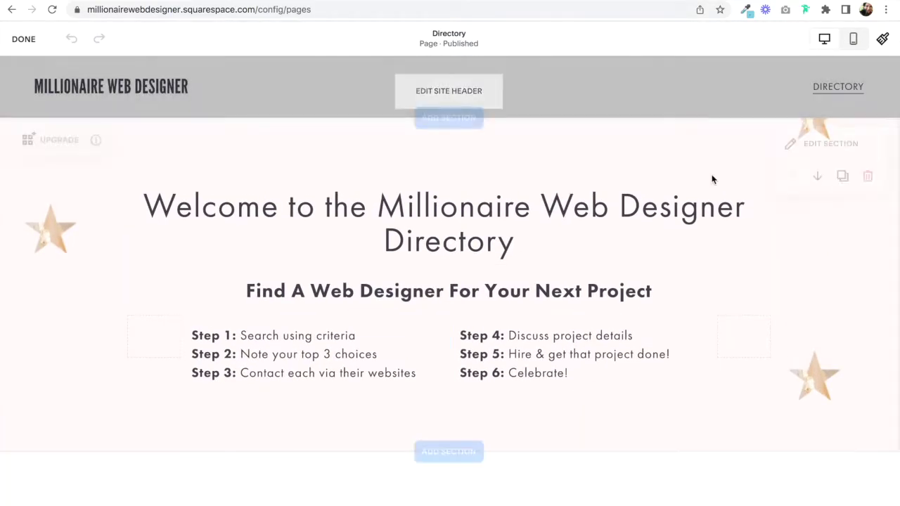
scroll(686, 389, down, 10)
scroll(688, 392, down, 15)
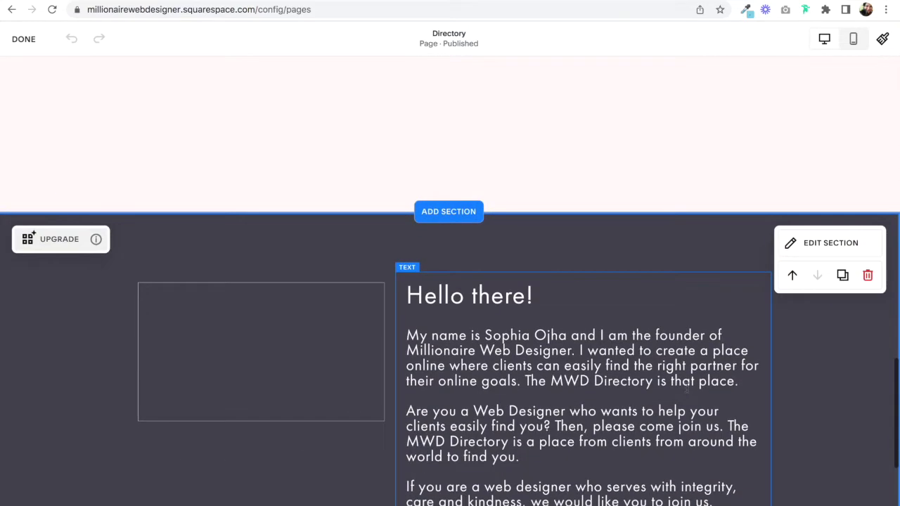
scroll(593, 330, down, 10)
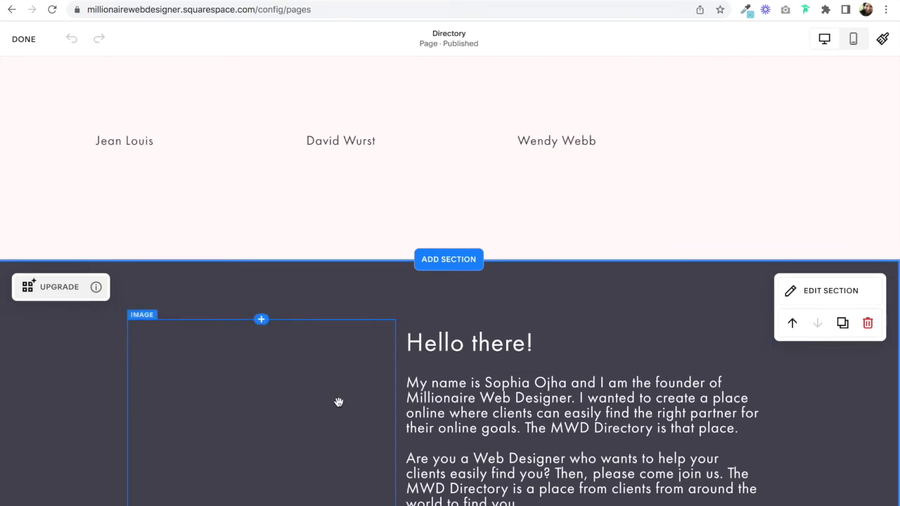
click(261, 321)
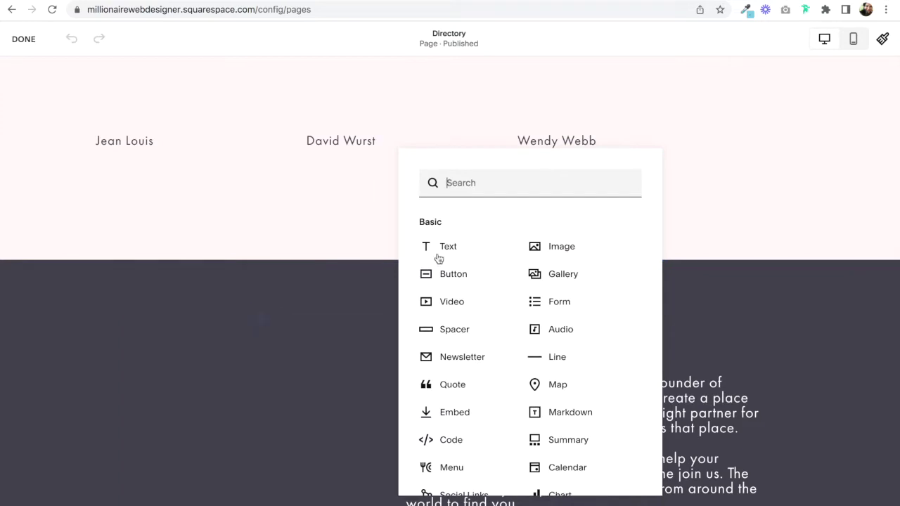
scroll(489, 392, down, 1)
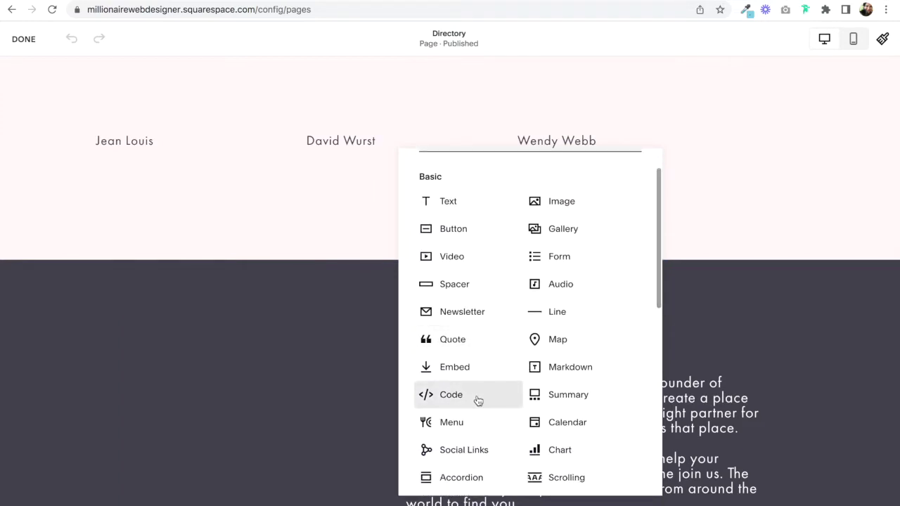
click(478, 396)
Copy the <p id="write your title here"> </p> snippet from Notes and replace the code block's default content with it.
mouse_move(70, 496)
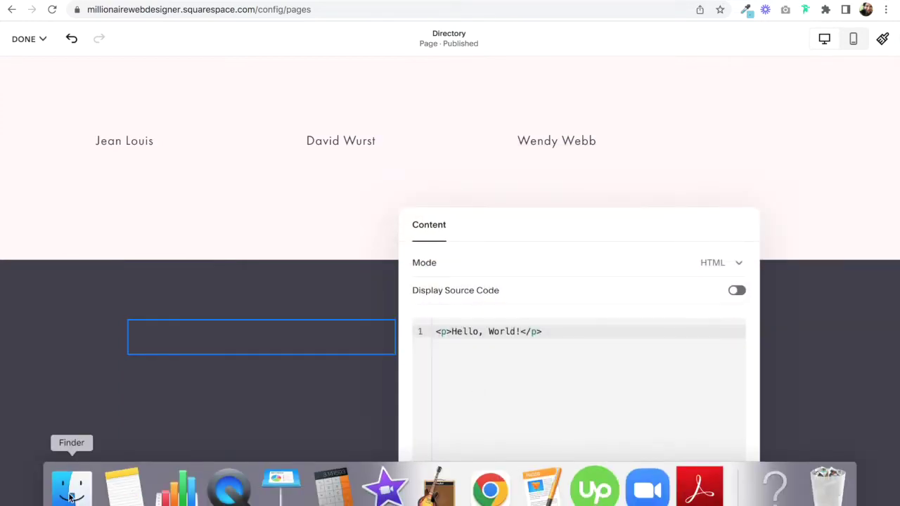
click(121, 496)
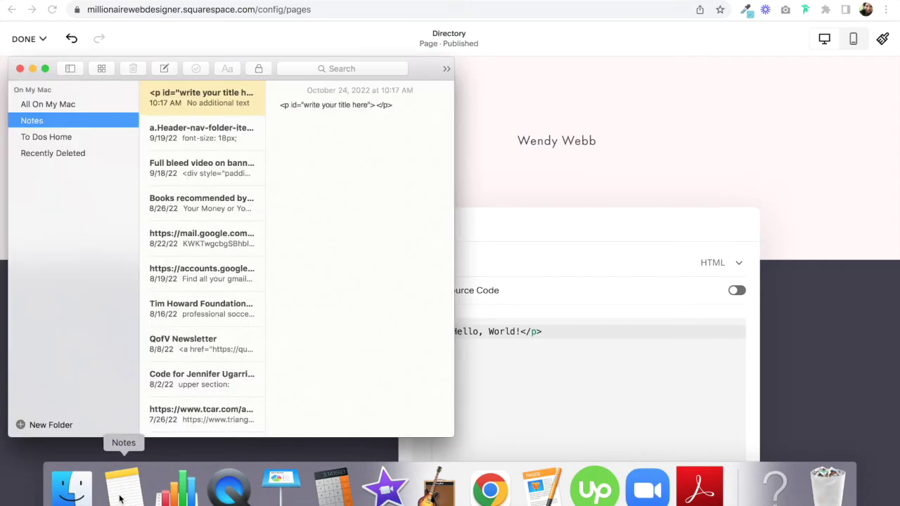
triple_click(319, 110)
key(super+c)
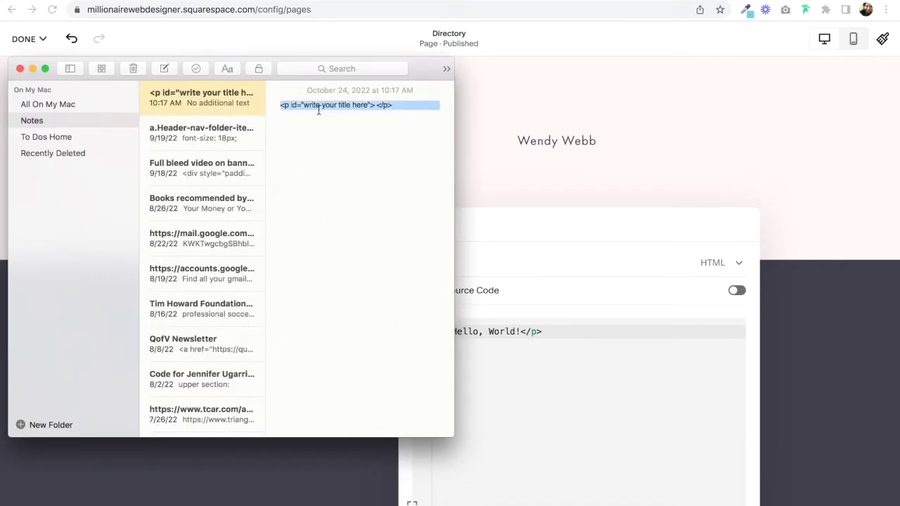
click(542, 335)
key(super+a)
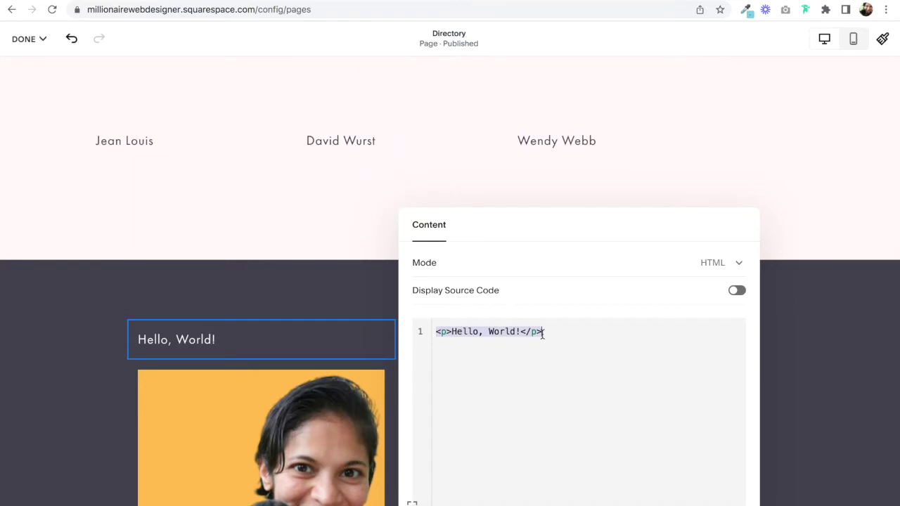
key(super+v)
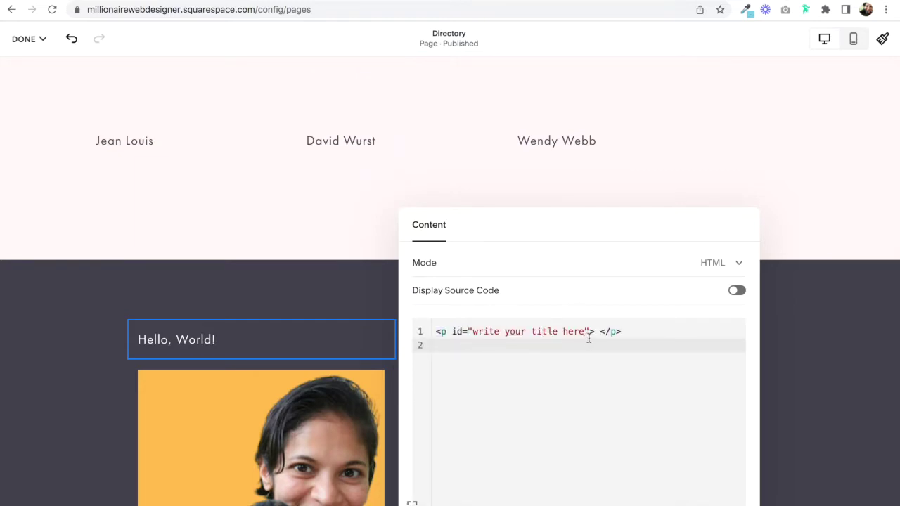
Set the snippet's paragraph id to "about", close the code block, and save and exit the Directory page.
drag(584, 331, 475, 335)
text(about)
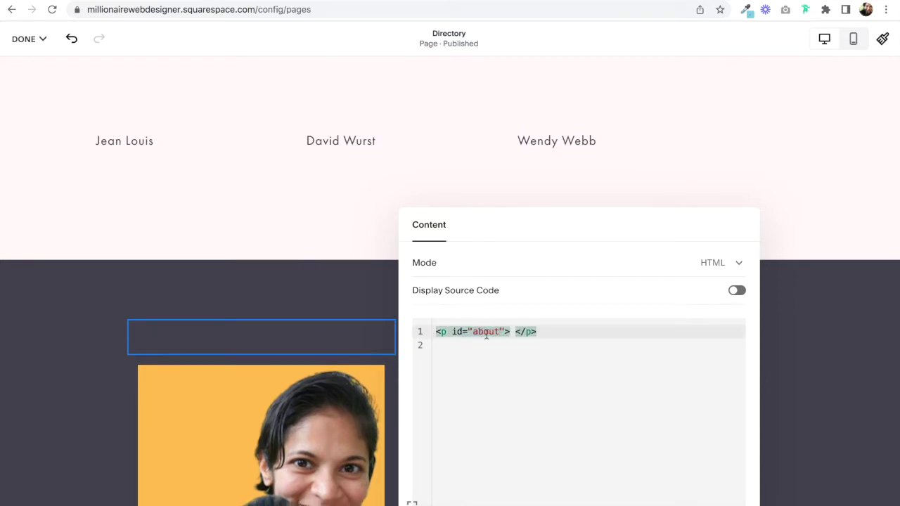
drag(501, 332, 475, 331)
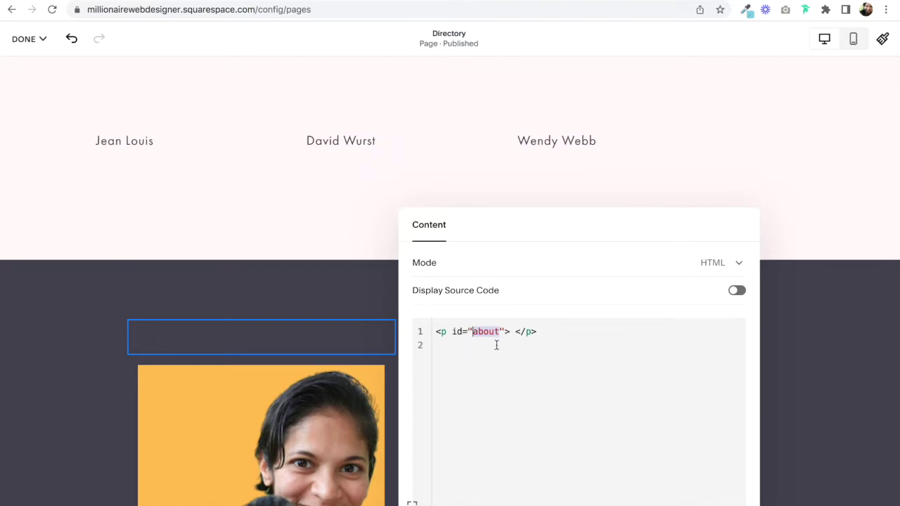
click(338, 289)
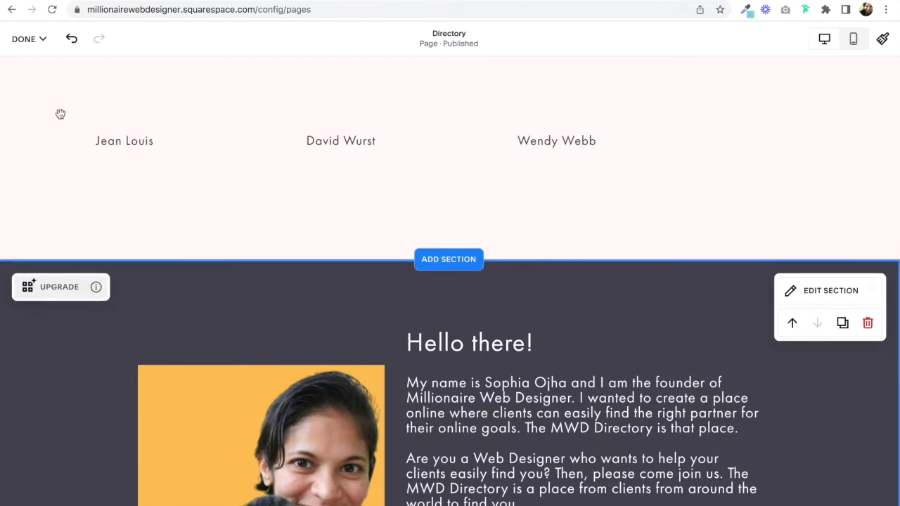
mouse_move(38, 49)
click(25, 75)
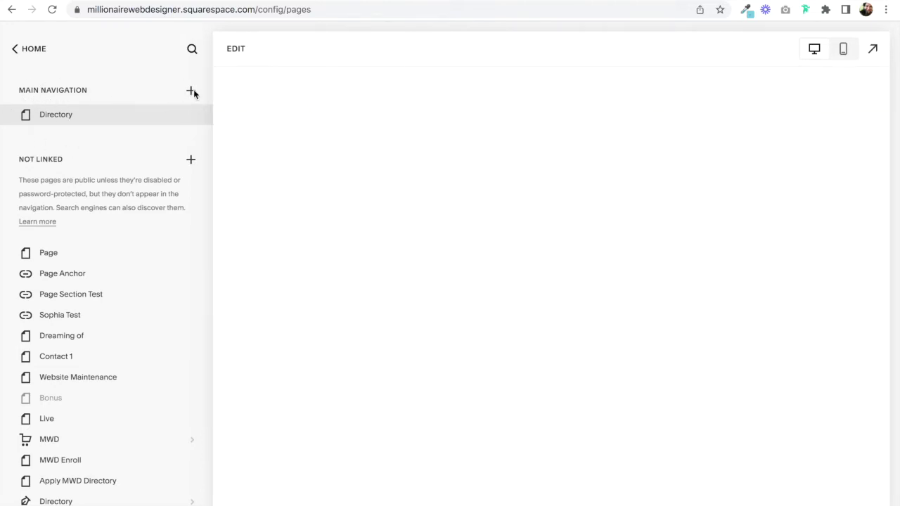
Add a link titled "About" pointing to #about in the Main Navigation and save it.
click(191, 91)
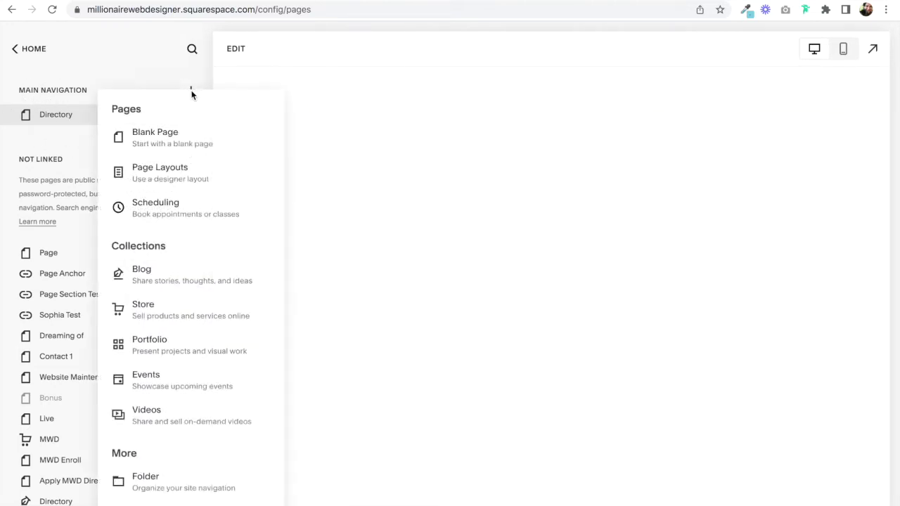
scroll(191, 388, down, 1)
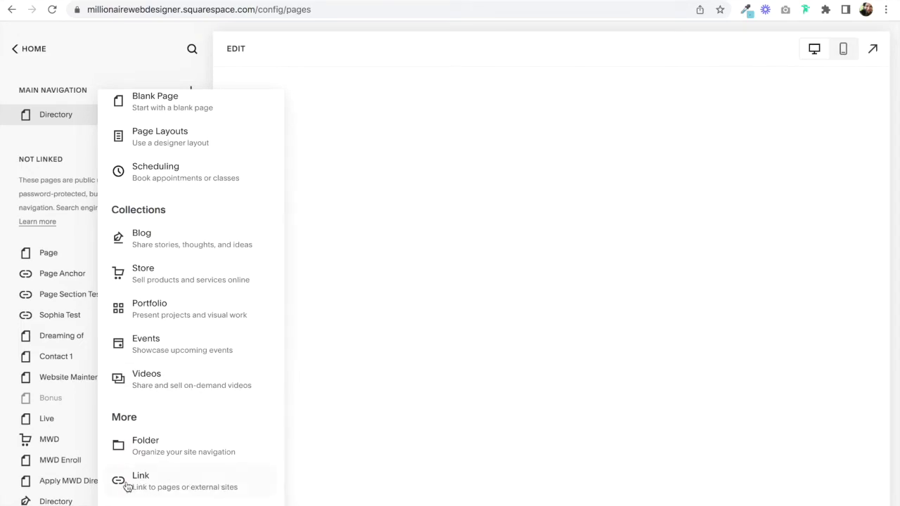
click(214, 485)
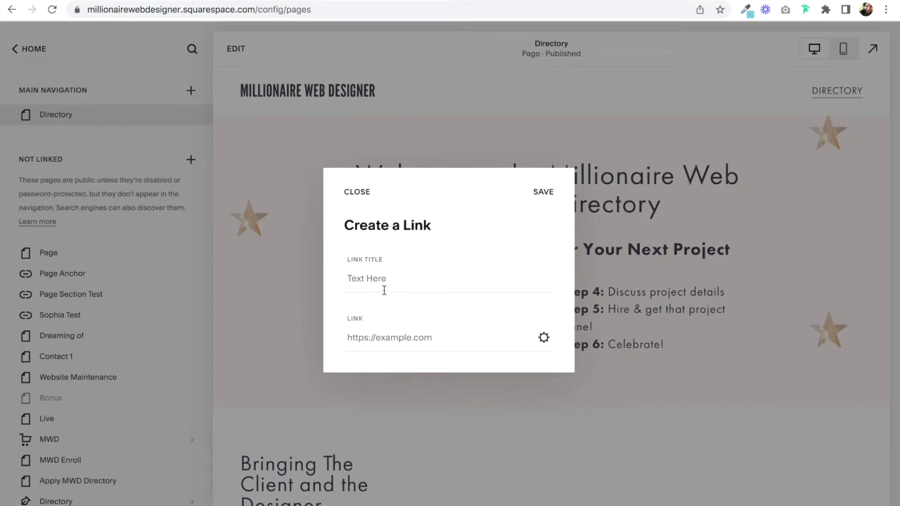
click(384, 290)
text(About)
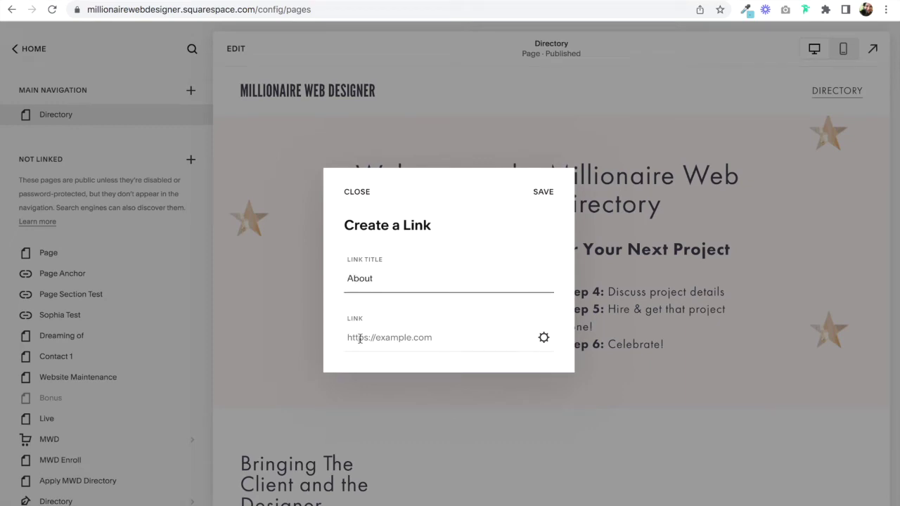
click(356, 345)
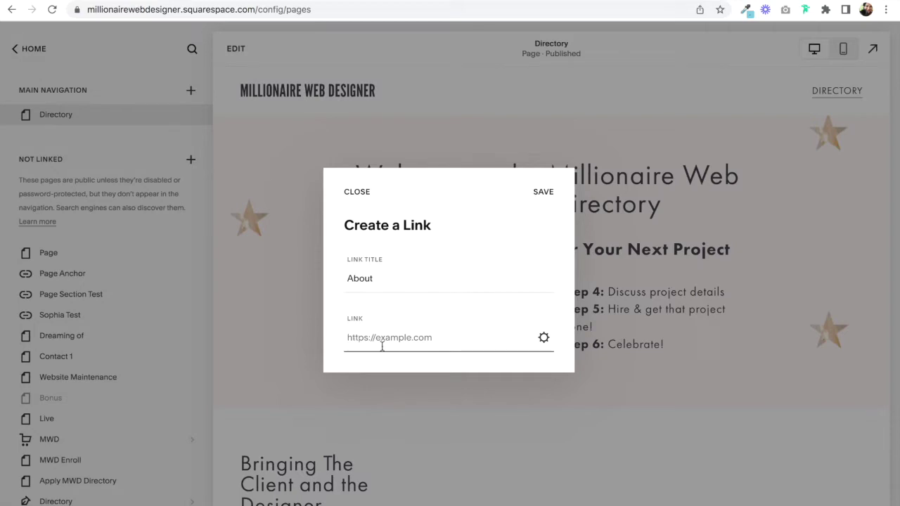
text(#about)
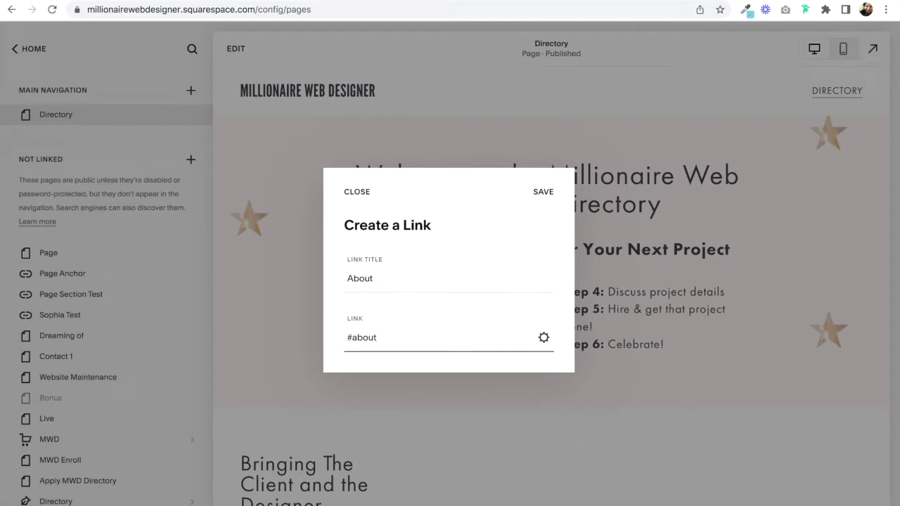
click(543, 192)
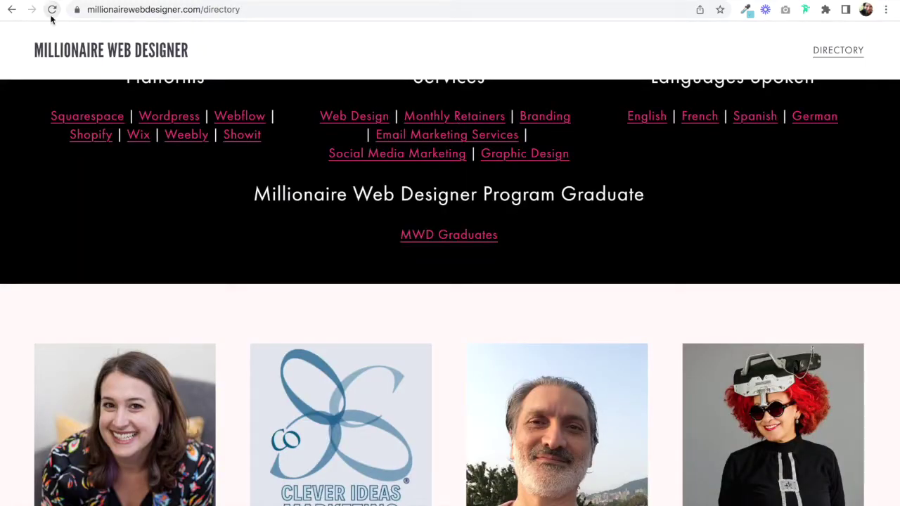
Reload the live Directory page, test the About navigation link, and return to the page's welcome section.
click(52, 10)
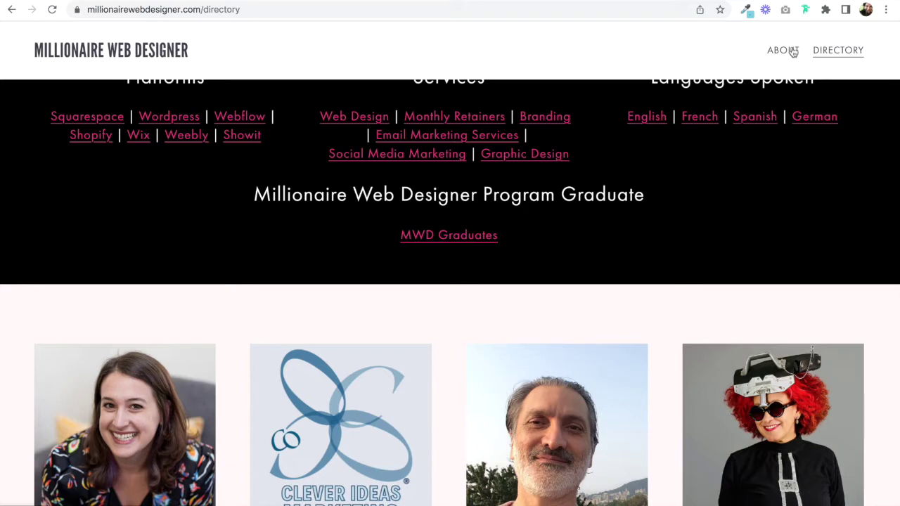
click(793, 53)
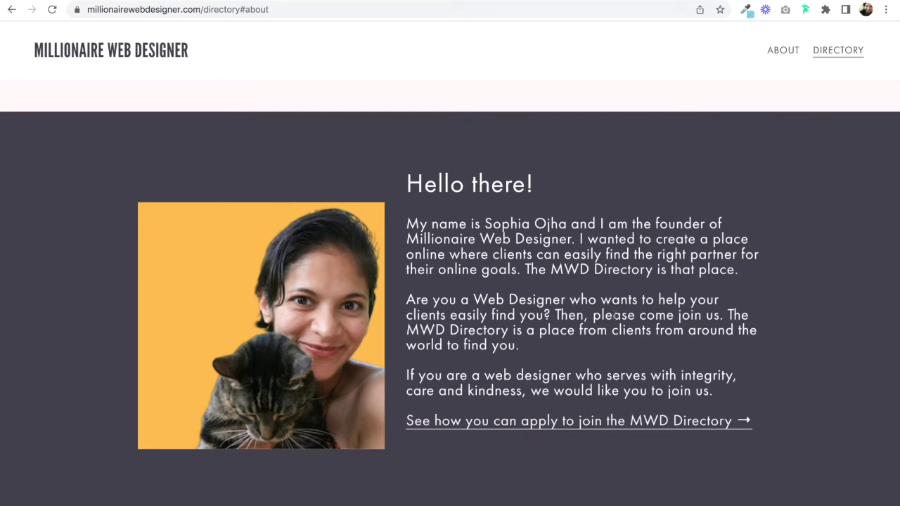
scroll(614, 316, up, 13)
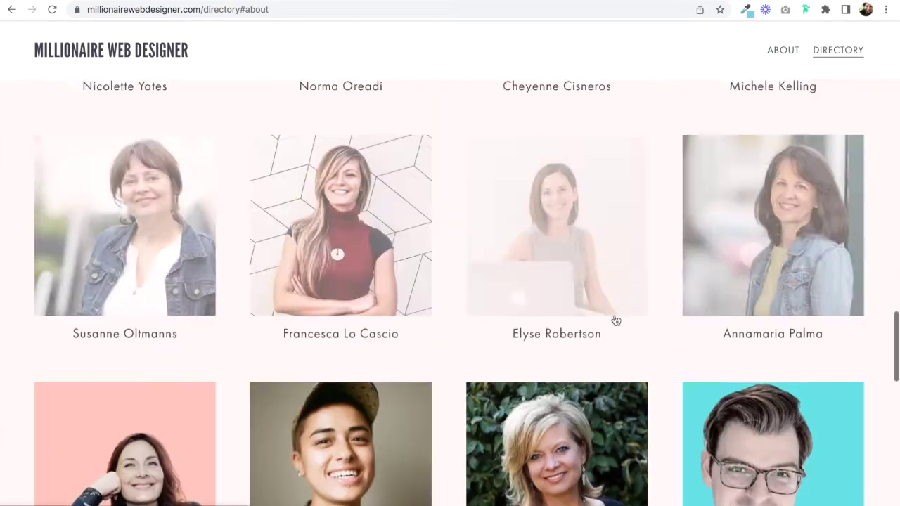
scroll(615, 321, up, 13)
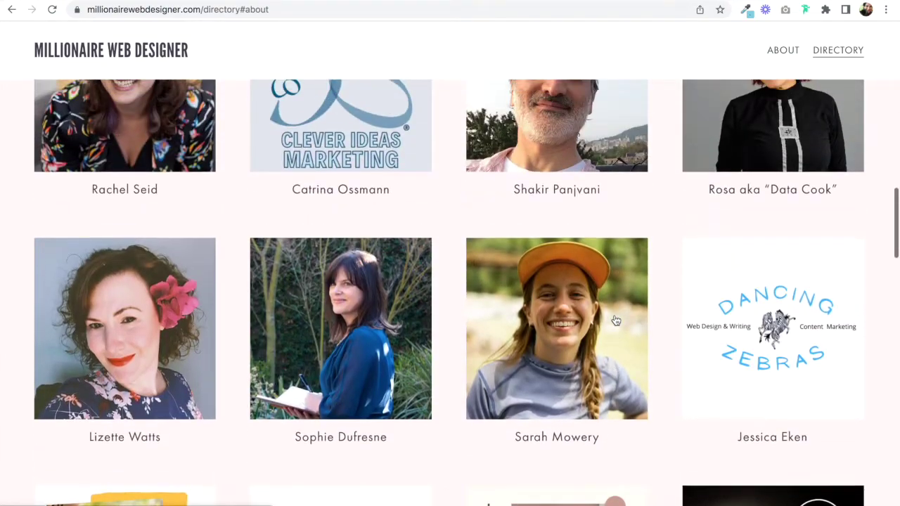
scroll(615, 321, up, 2)
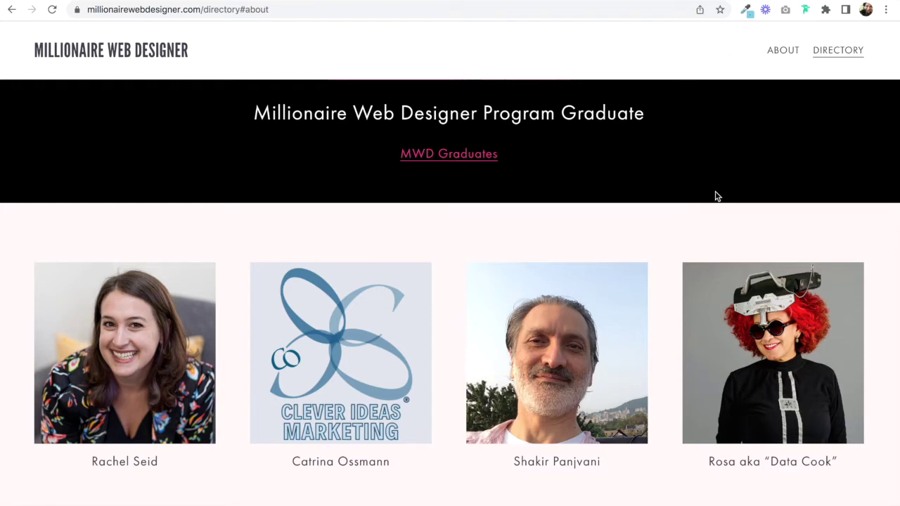
scroll(717, 195, up, 5)
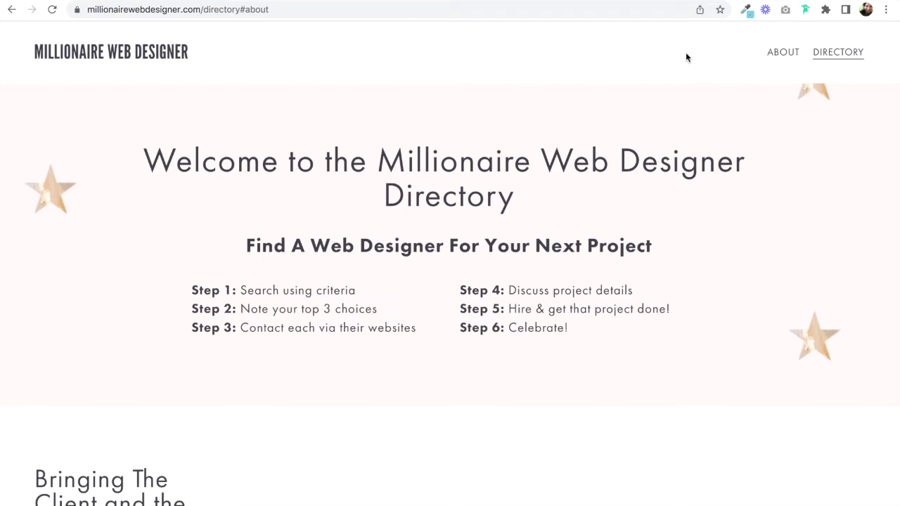
Reveal the designer listing section's ID with Squarespace ID Finder and compare it with the page-section ending in the Dogs Welcome address.
scroll(640, 337, down, 7)
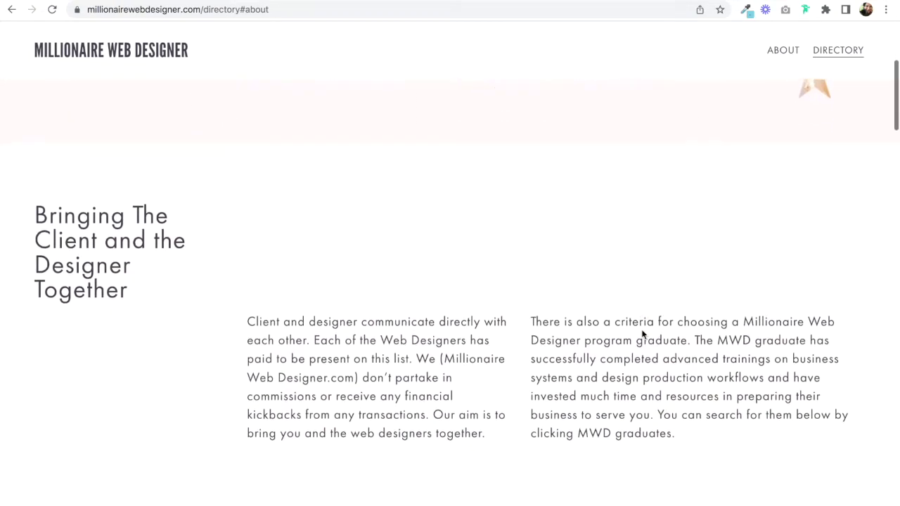
scroll(642, 335, down, 6)
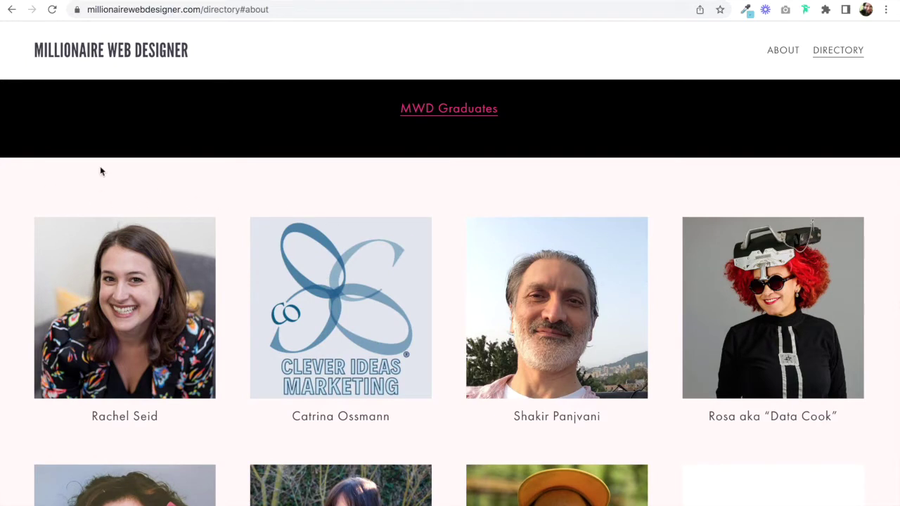
click(826, 11)
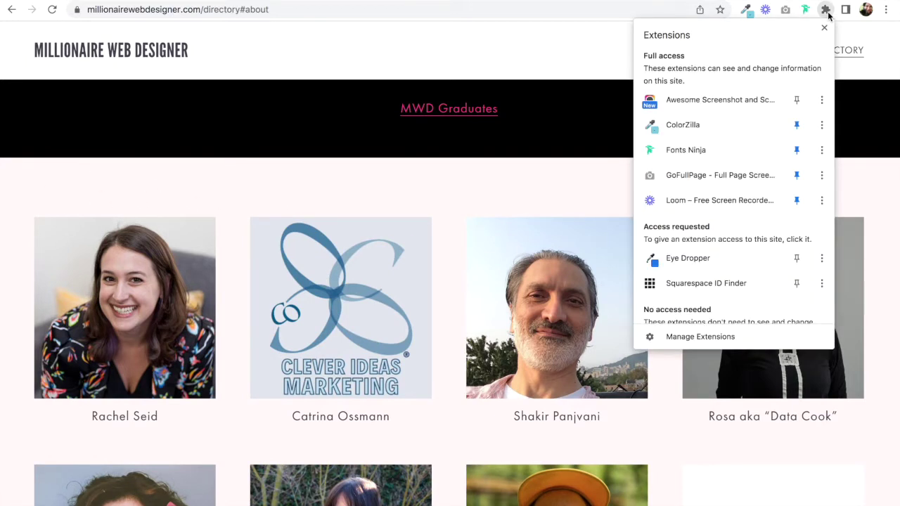
click(707, 284)
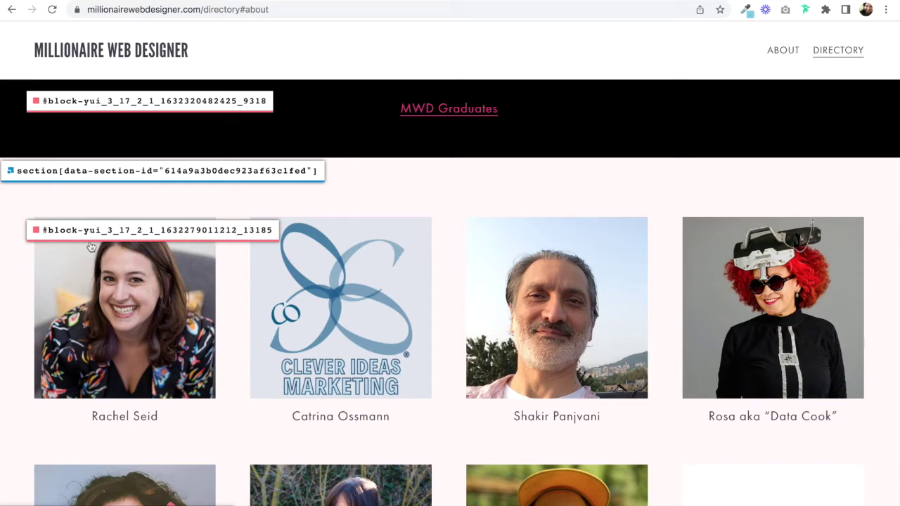
scroll(228, 388, down, 4)
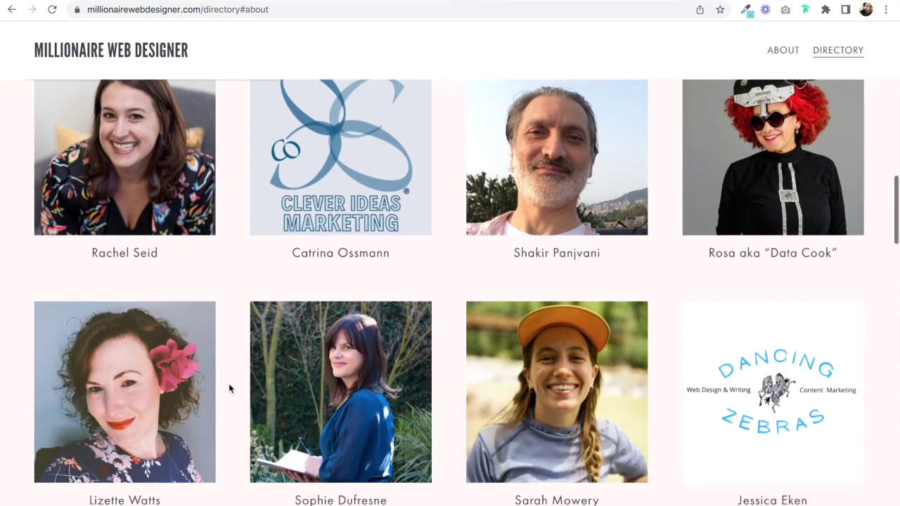
scroll(229, 383, up, 6)
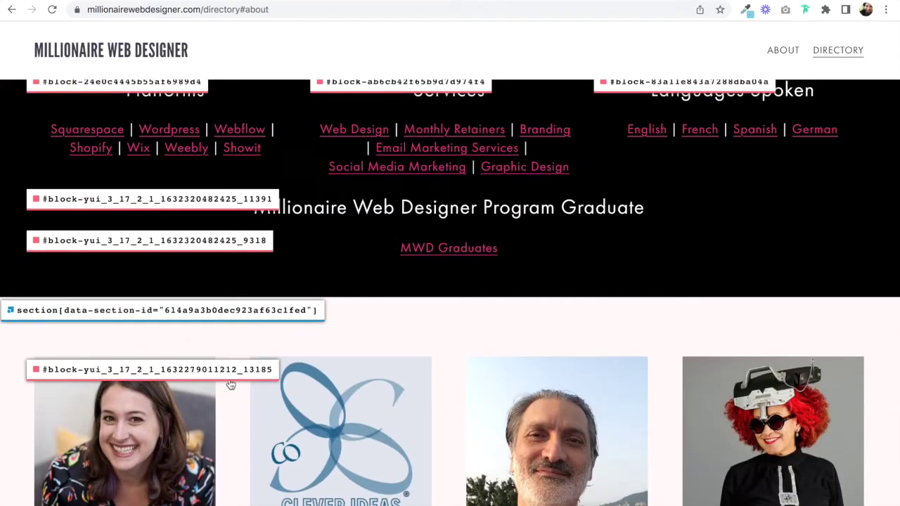
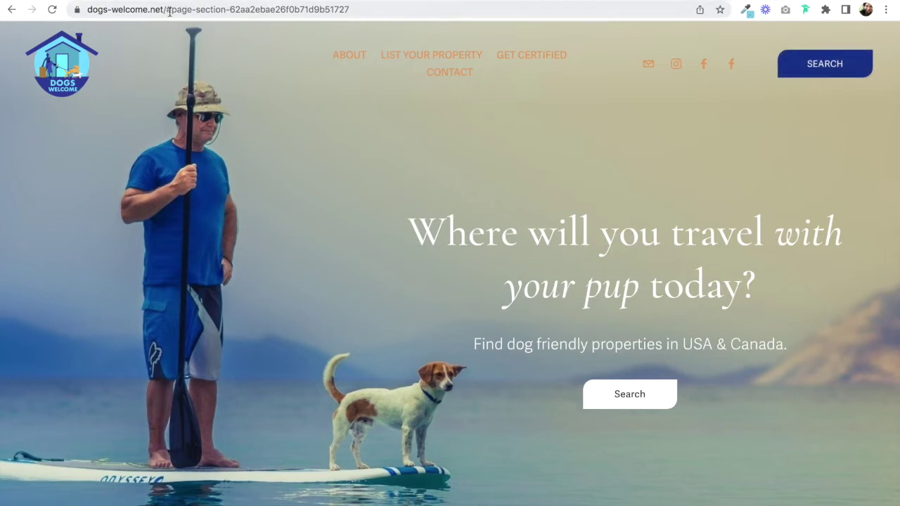
drag(172, 11, 349, 17)
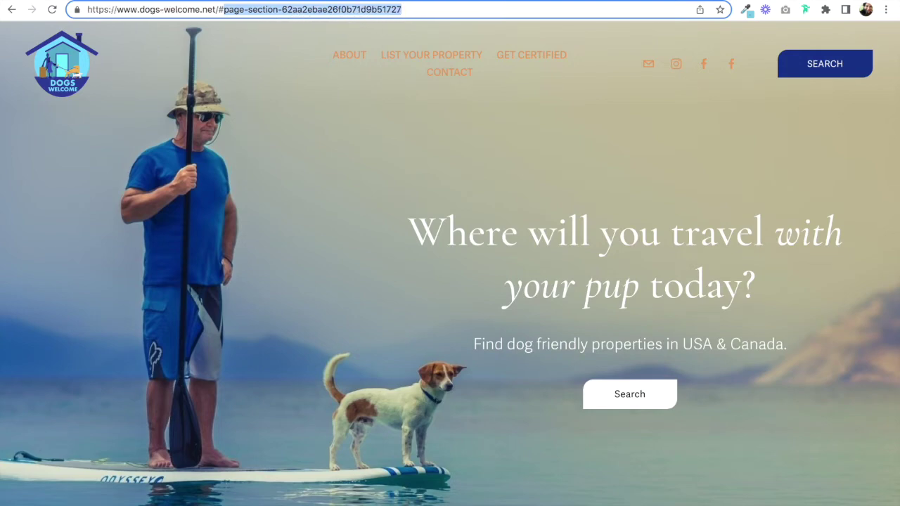
Rewrite the section selector in the Notes snippet as page-section-614a9a3b0dec923af63c1fed and copy that line.
key(super+Tab)
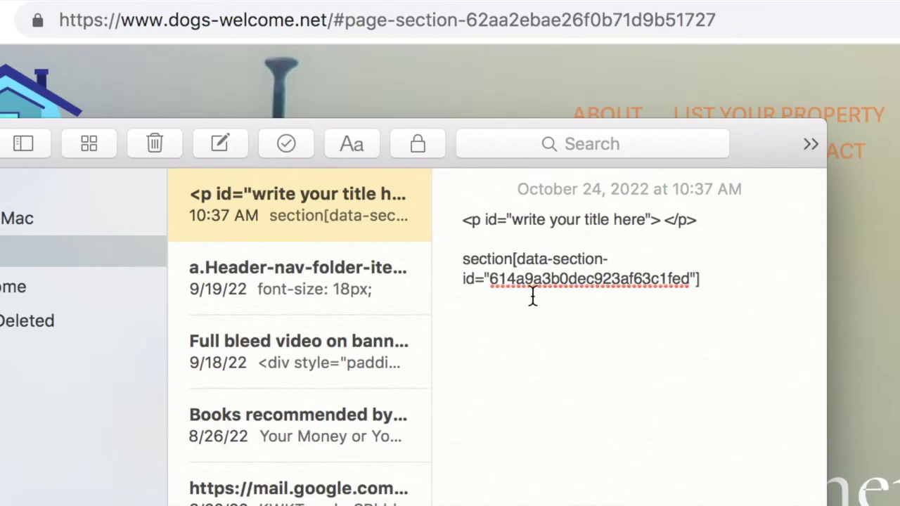
drag(492, 281, 454, 258)
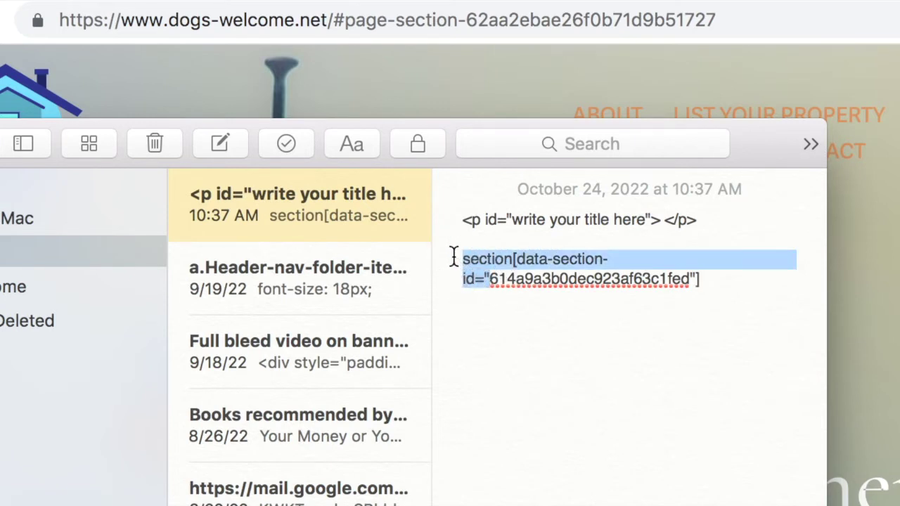
text(p)
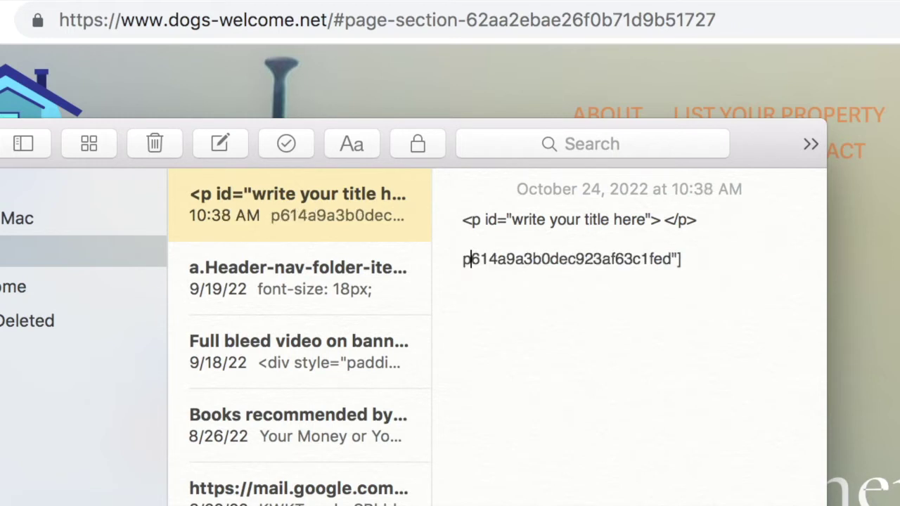
text(age-se)
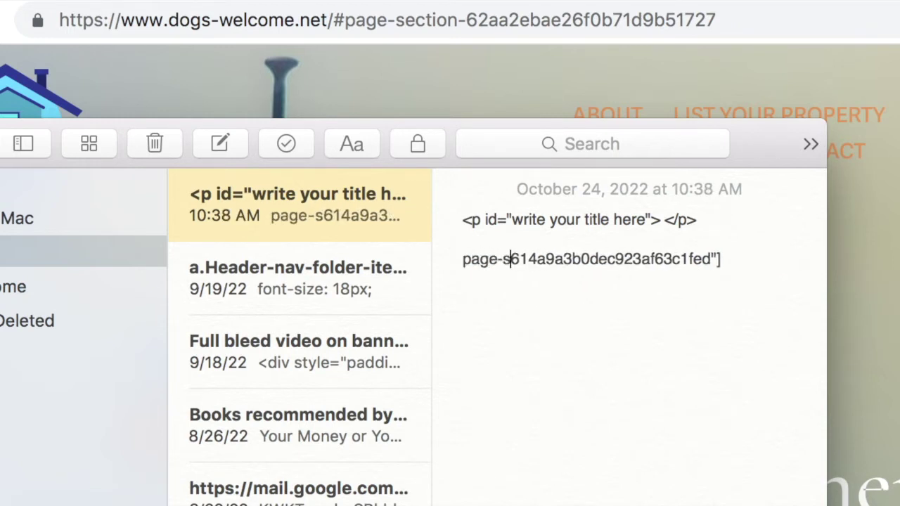
text(ction-)
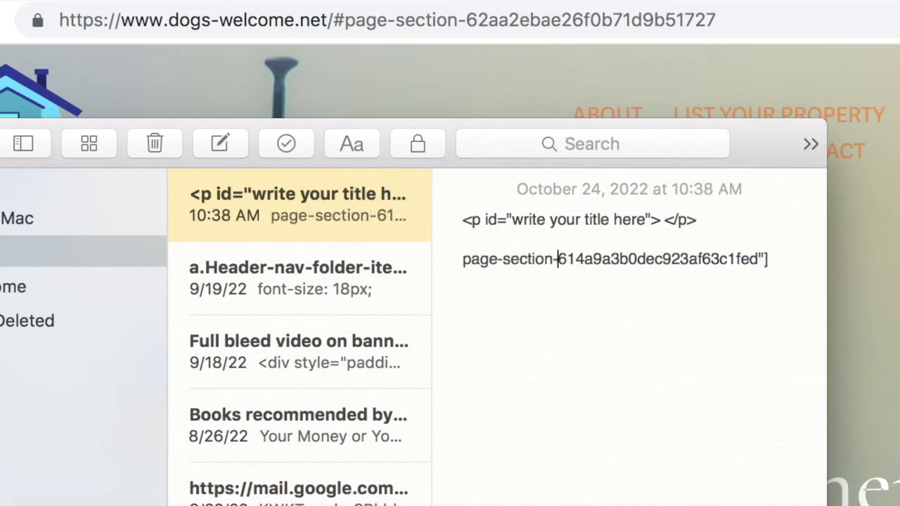
click(779, 257)
key(BackSpace)
key(BackSpace)
key(super+shift+Left)
key(super+c)
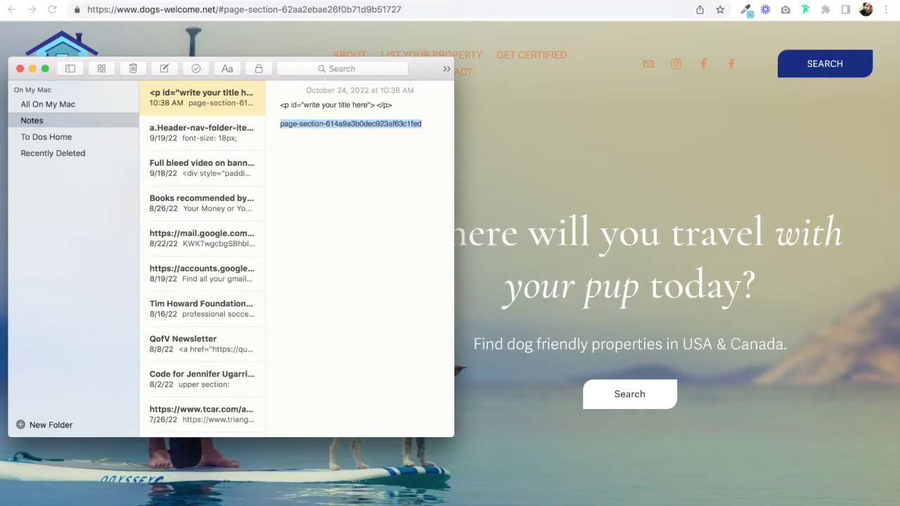
Create a new link in the Squarespace Main Navigation with the title "See All Designers".
key(super+Tab)
key(ctrl+Tab)
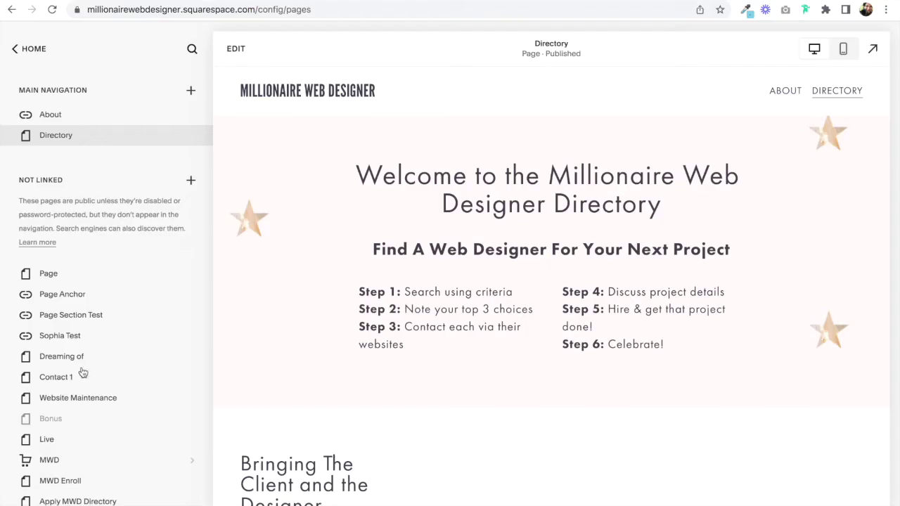
click(191, 91)
scroll(204, 435, down, 1)
scroll(204, 435, down, 1)
click(169, 482)
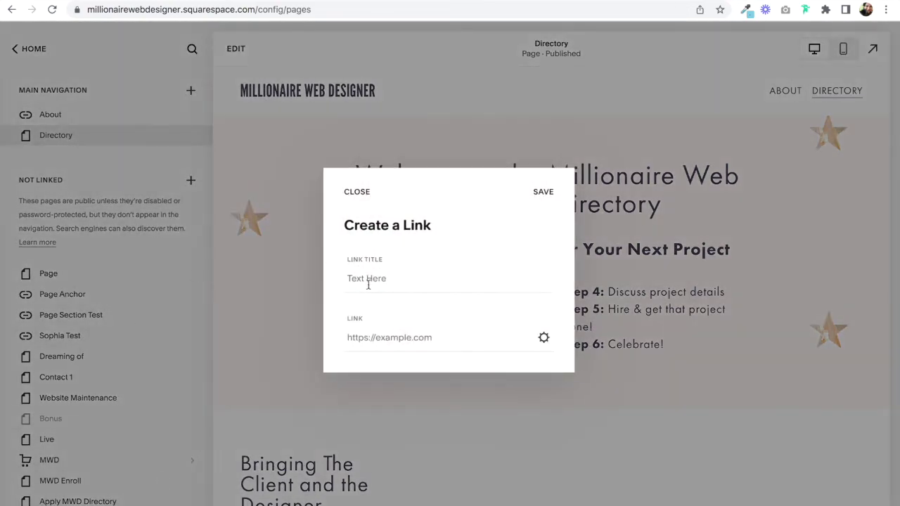
click(369, 285)
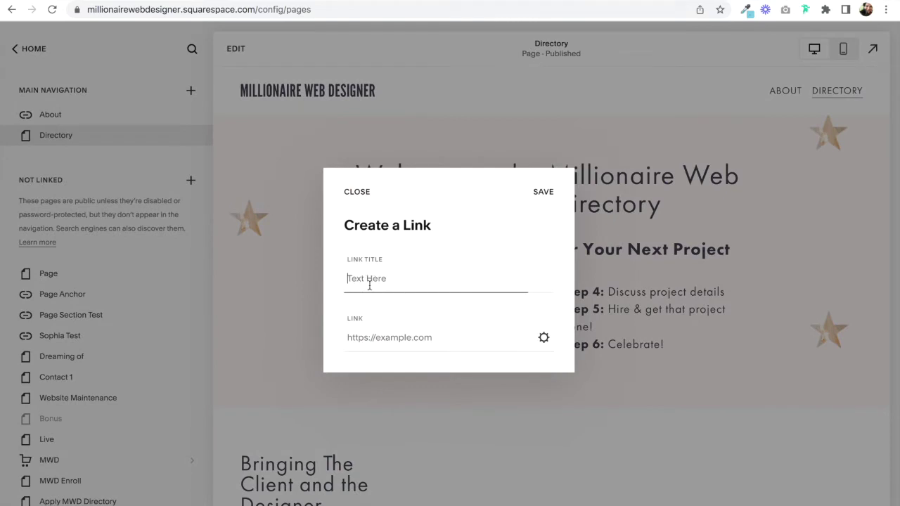
text(See All Designers)
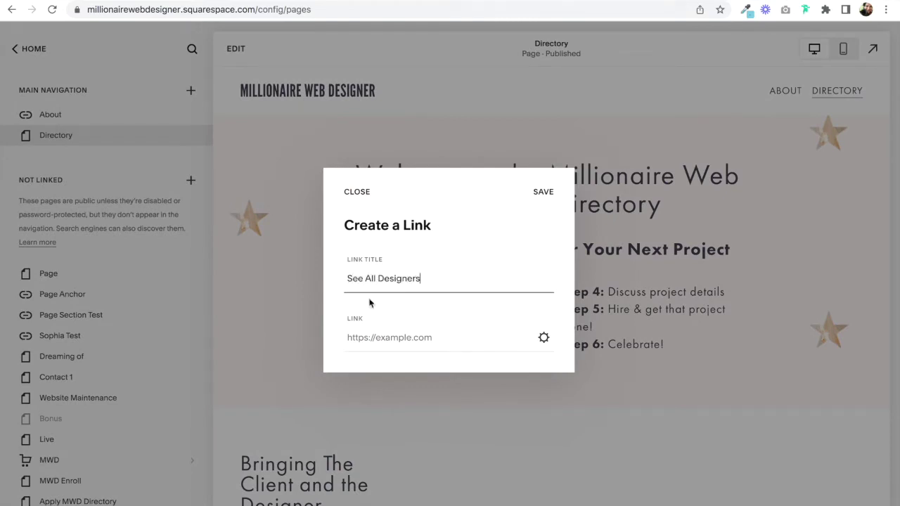
Point the new link to #page-section-614a9a3b0dec923af63c1fed, save it, and try it in the page preview.
click(381, 338)
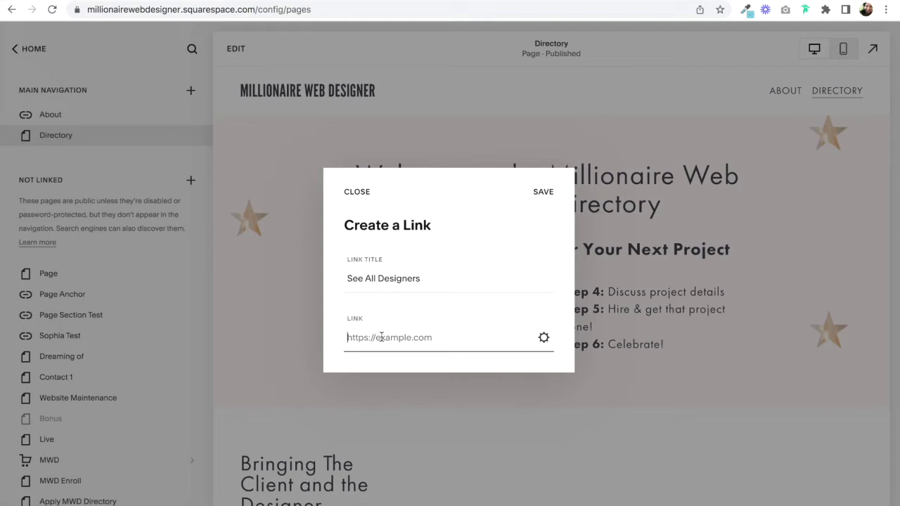
text(#)
key(super+v)
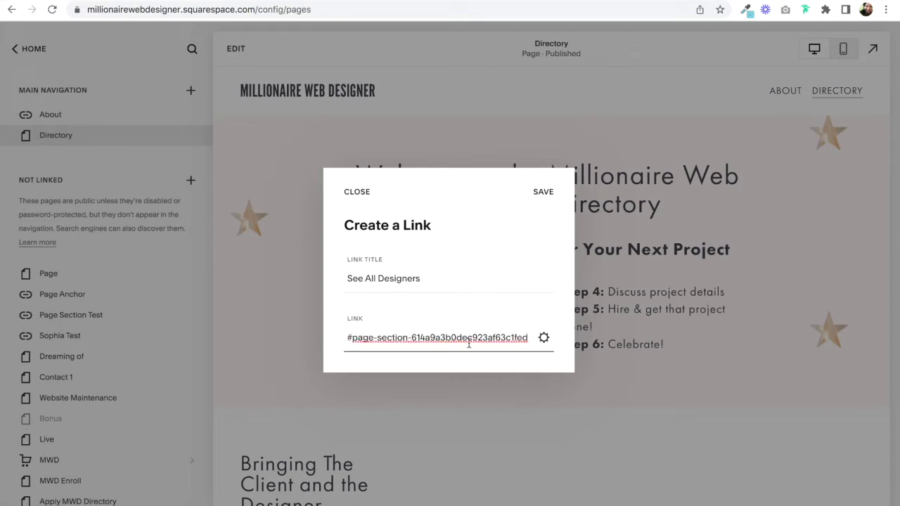
click(543, 194)
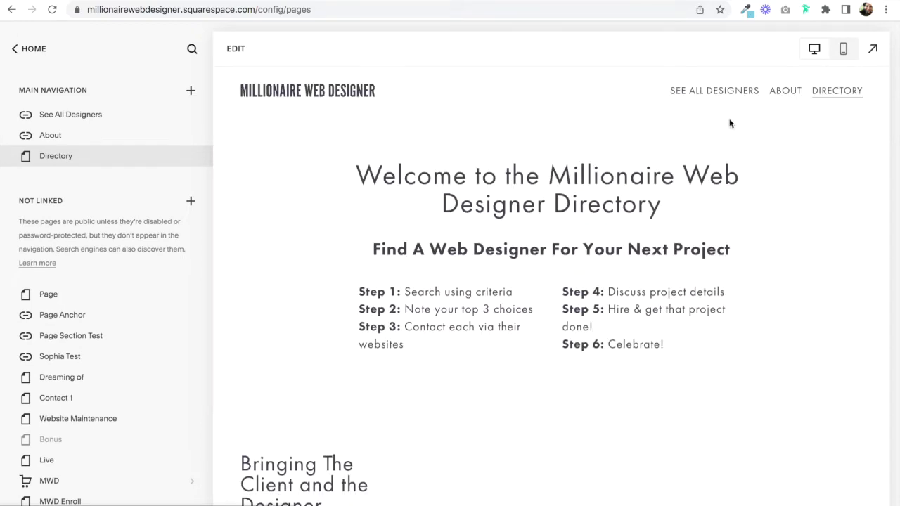
click(728, 97)
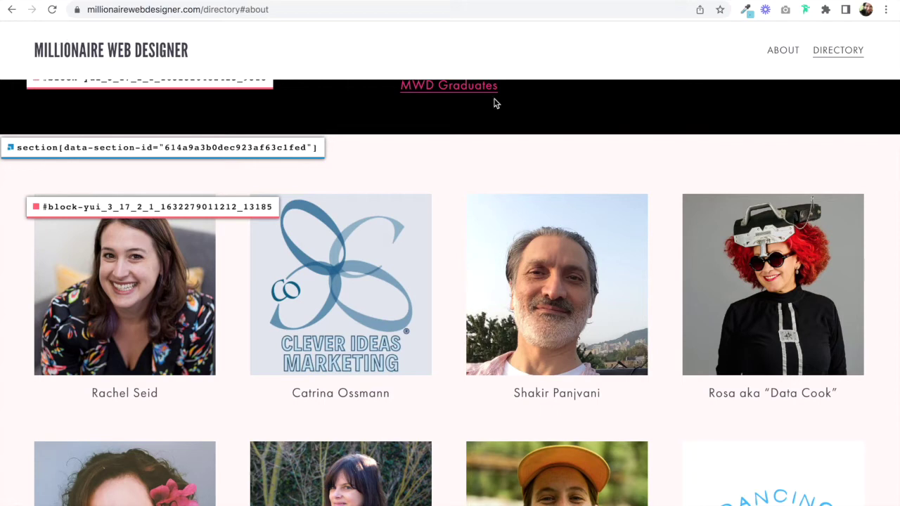
Examine the section and block IDs revealed by Squarespace ID Finder across the live Directory page's criteria and designer listing sections.
click(825, 9)
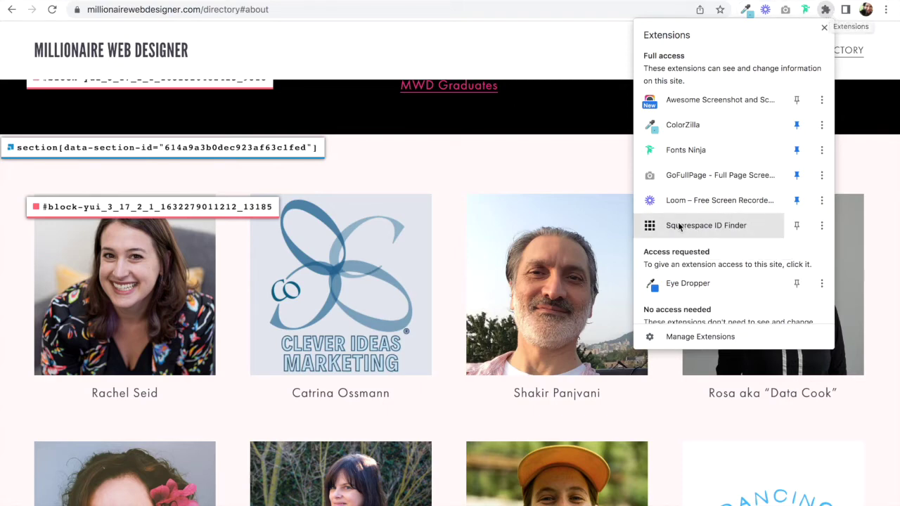
scroll(502, 279, up, 3)
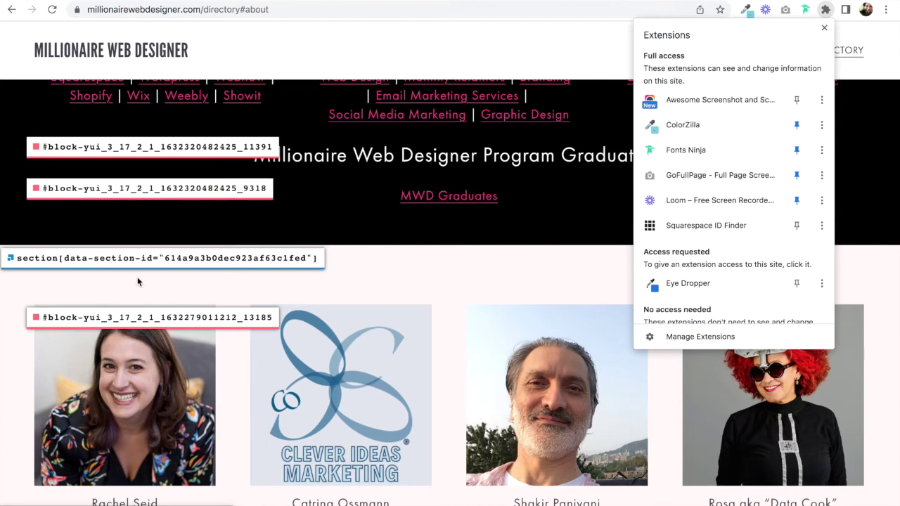
scroll(139, 282, up, 2)
scroll(307, 261, up, 4)
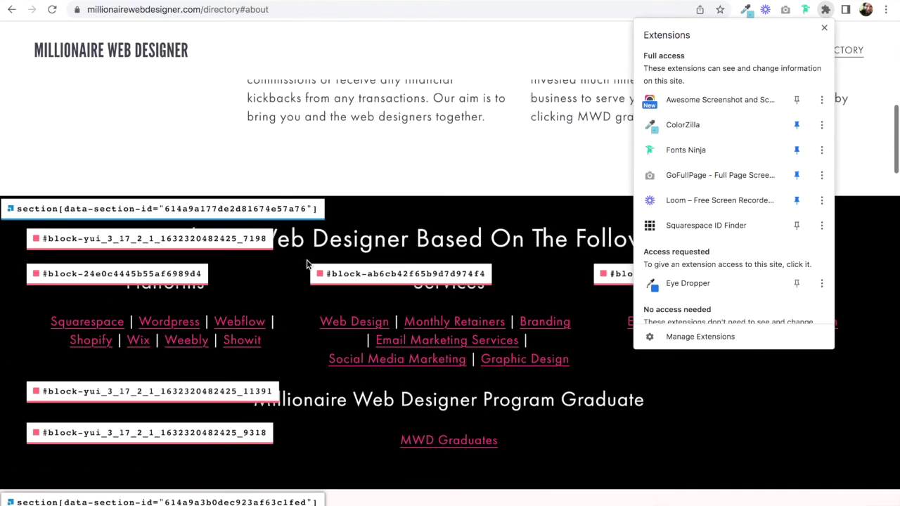
scroll(589, 418, down, 1)
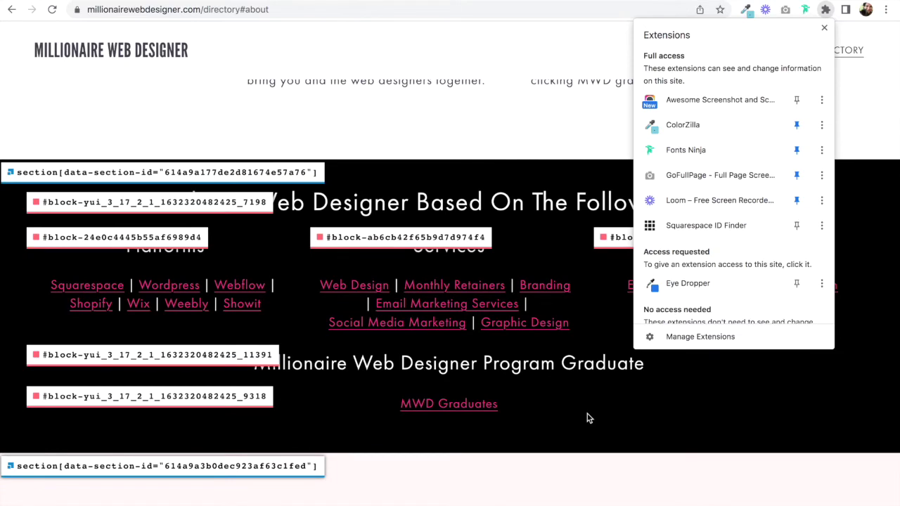
scroll(588, 418, down, 3)
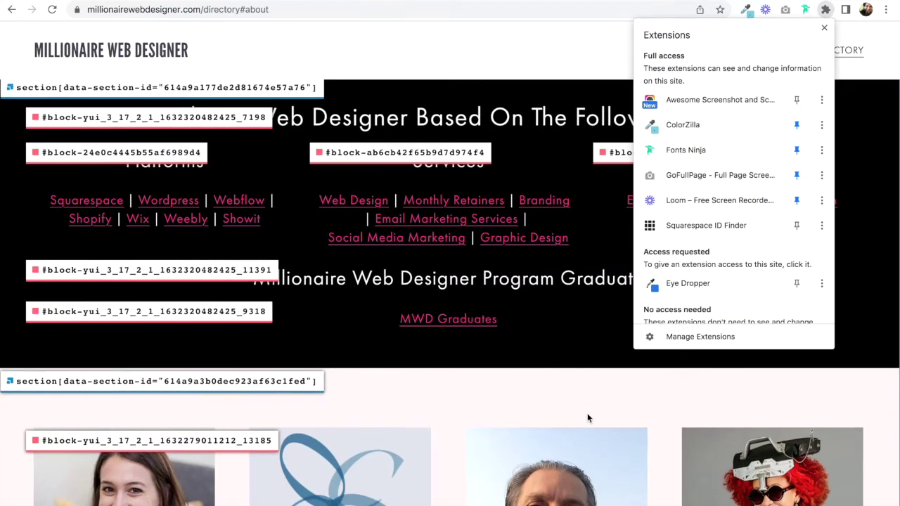
scroll(587, 413, down, 8)
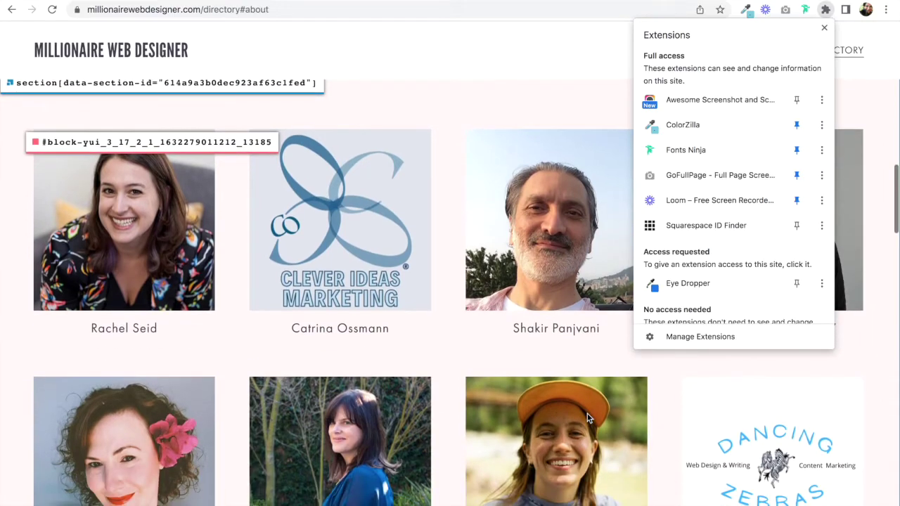
scroll(587, 412, down, 9)
click(598, 363)
scroll(598, 363, up, 20)
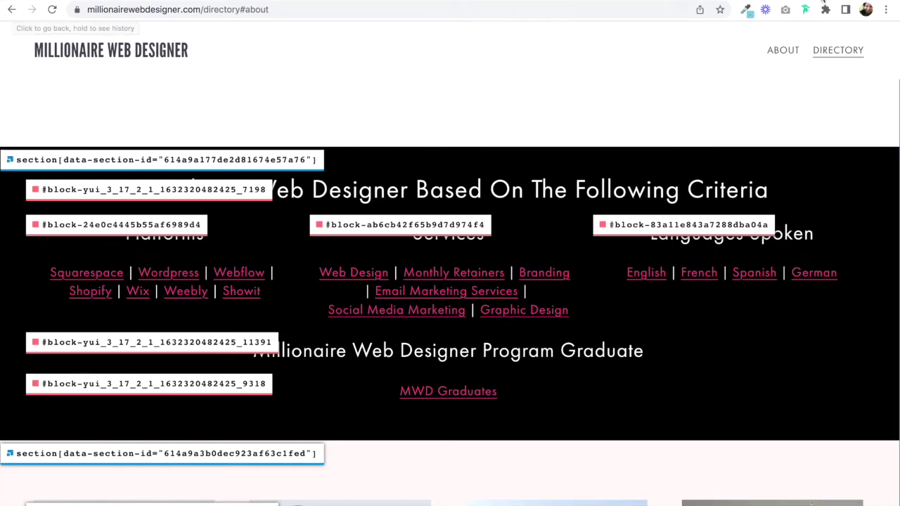
Test the See All Designers navigation link on the refreshed live Directory page and look over the designer listing it jumps to.
click(828, 11)
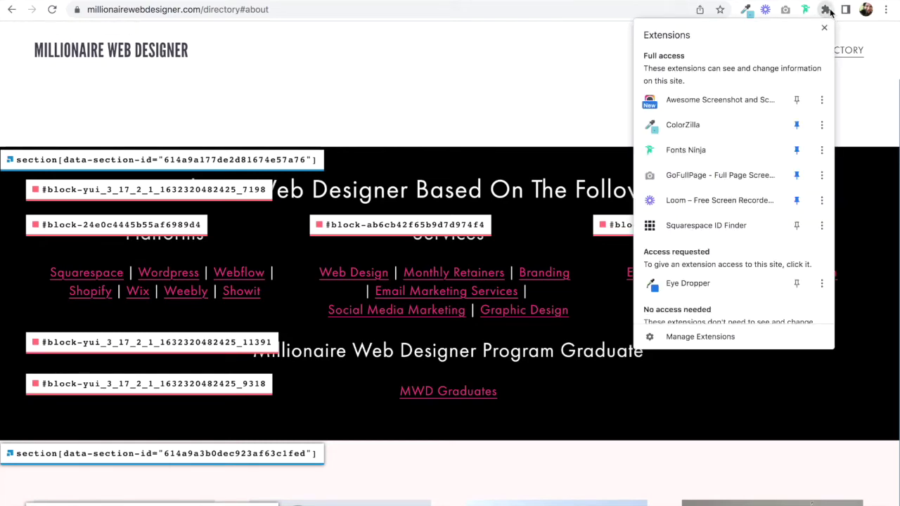
click(770, 226)
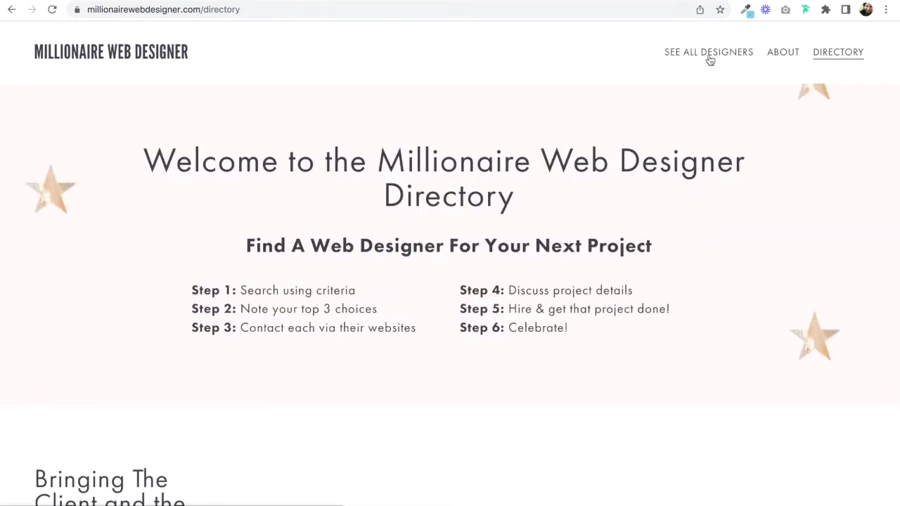
click(709, 57)
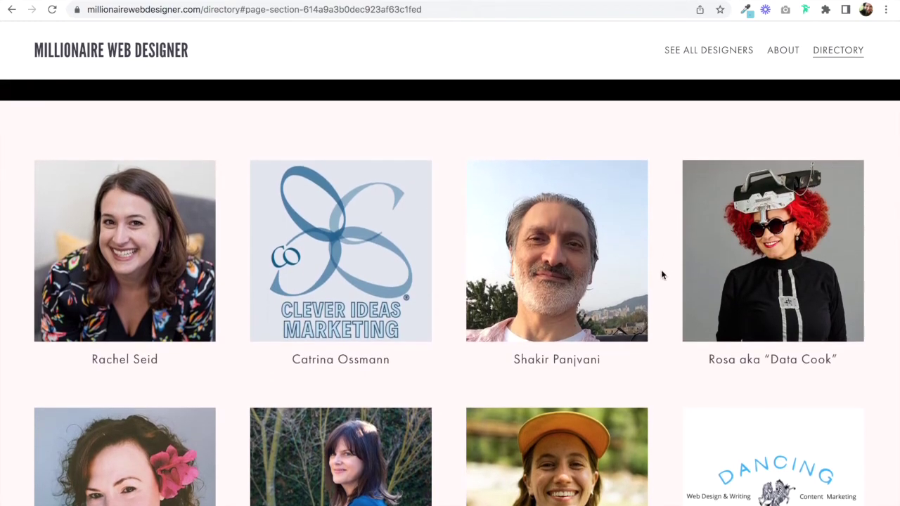
scroll(661, 274, down, 1)
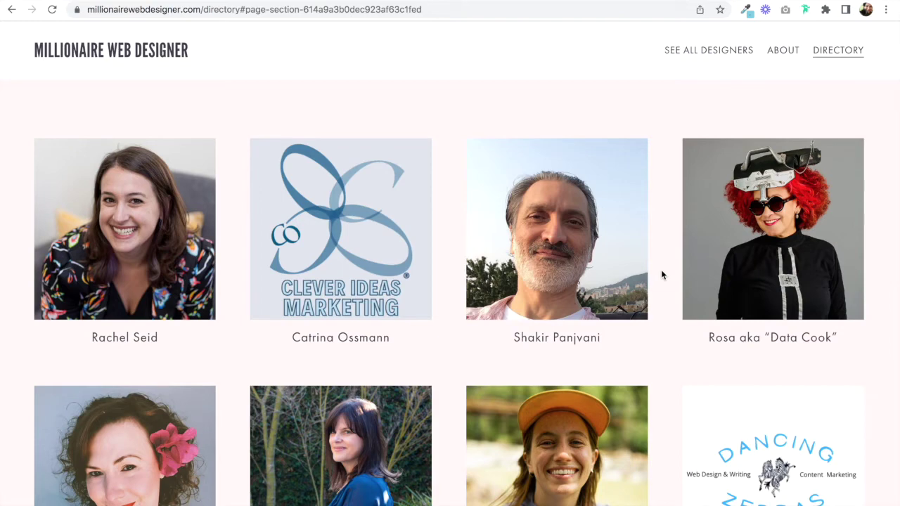
scroll(661, 275, down, 3)
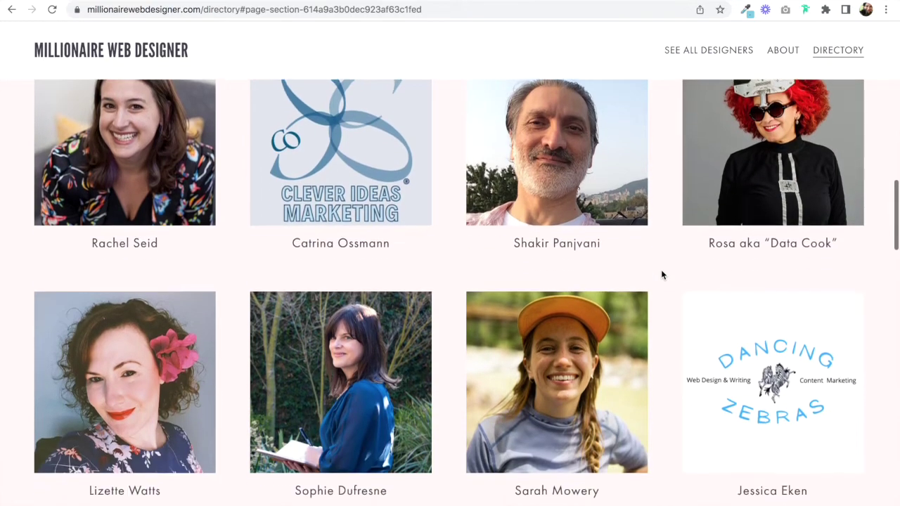
scroll(661, 275, up, 3)
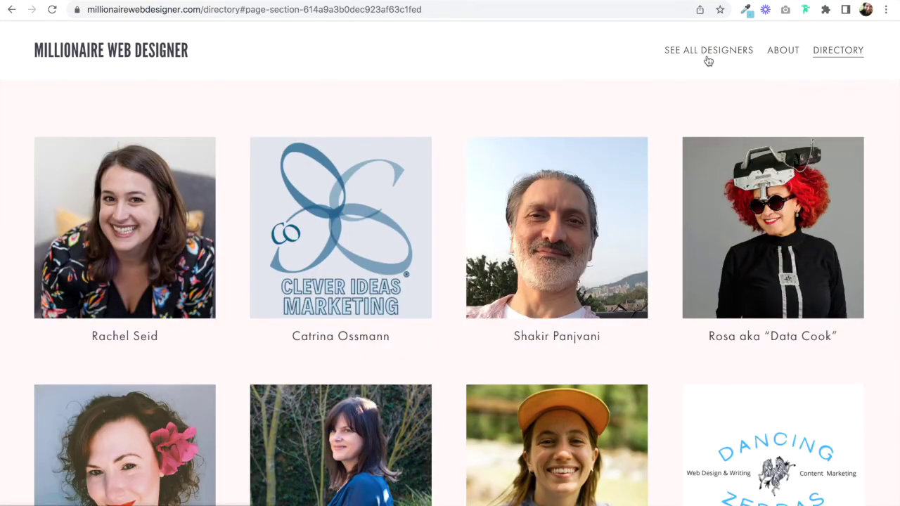
scroll(707, 62, down, 5)
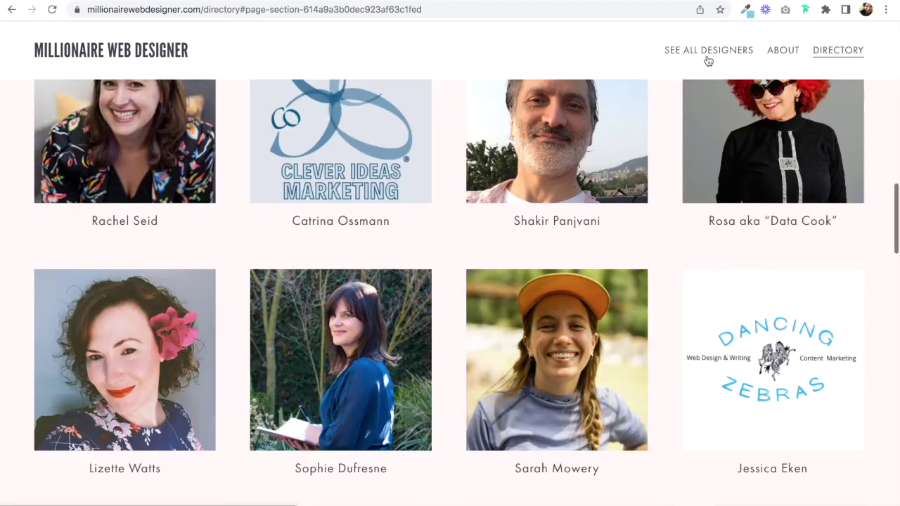
scroll(706, 61, up, 5)
Reveal the page's IDs with Squarespace ID Finder and copy the designer listing's block ID.
click(827, 9)
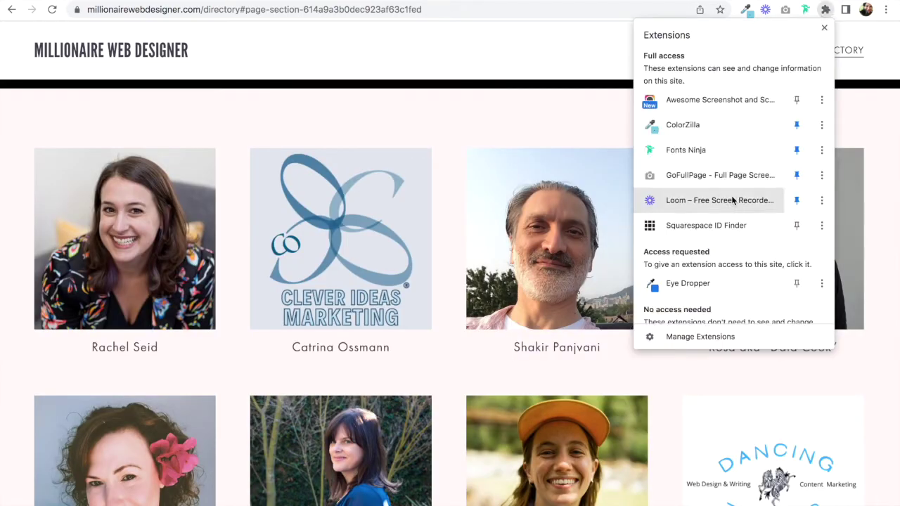
click(735, 225)
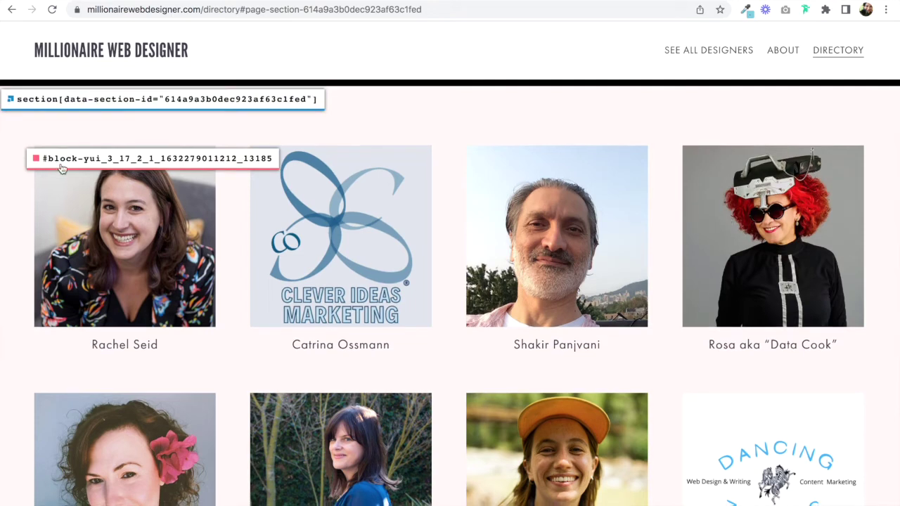
click(91, 165)
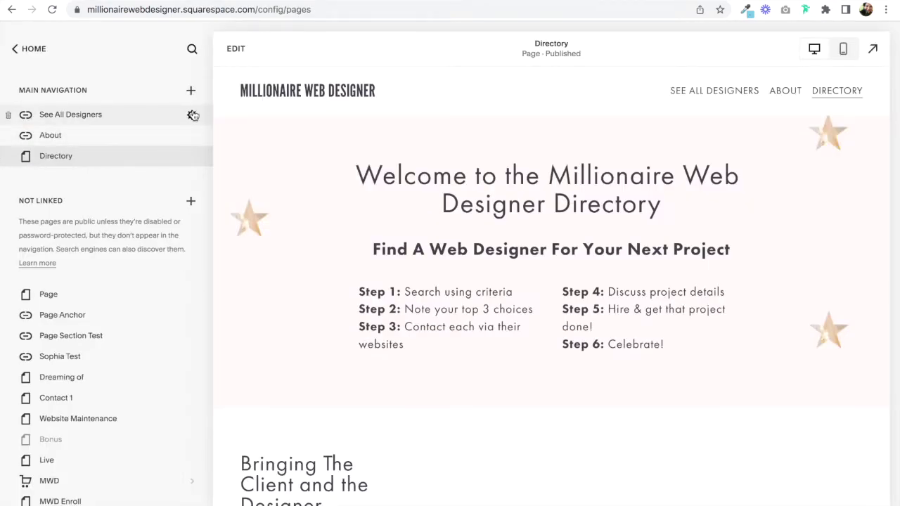
click(192, 114)
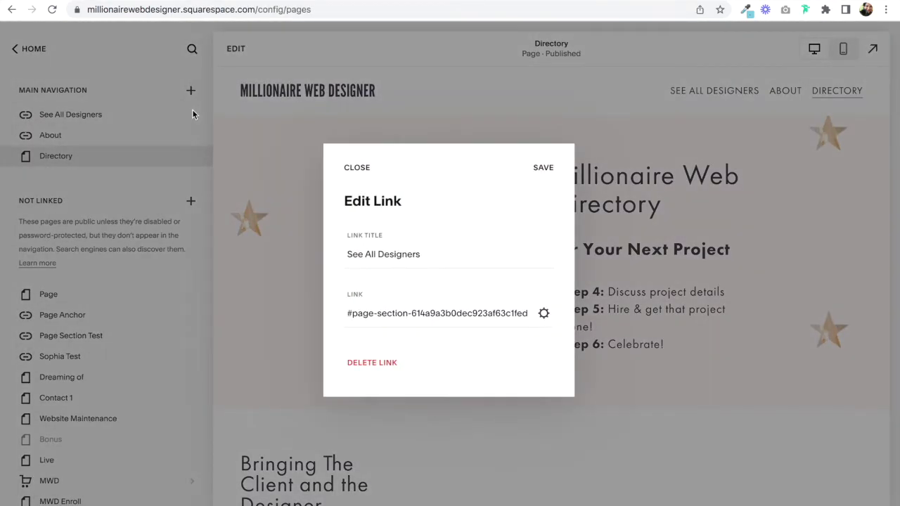
triple_click(382, 311)
key(BackSpace)
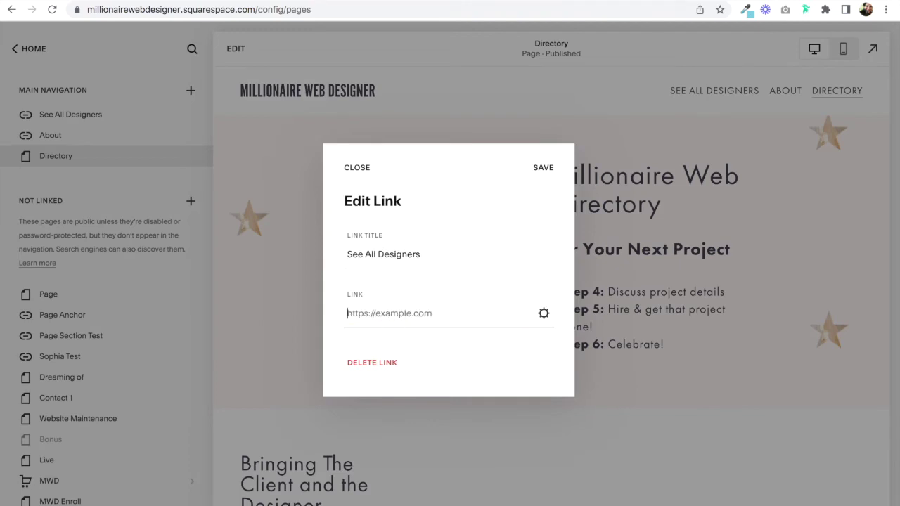
text(#@)
key(super+v)
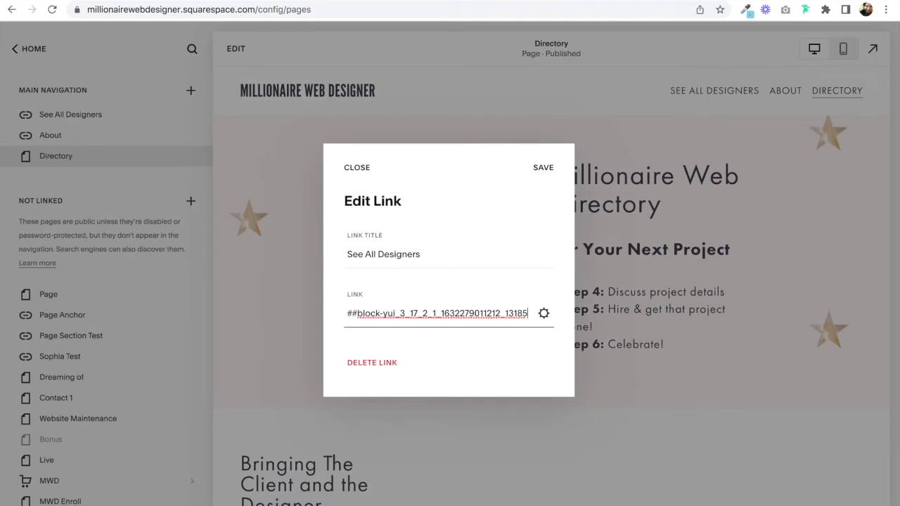
click(356, 313)
key(BackSpace)
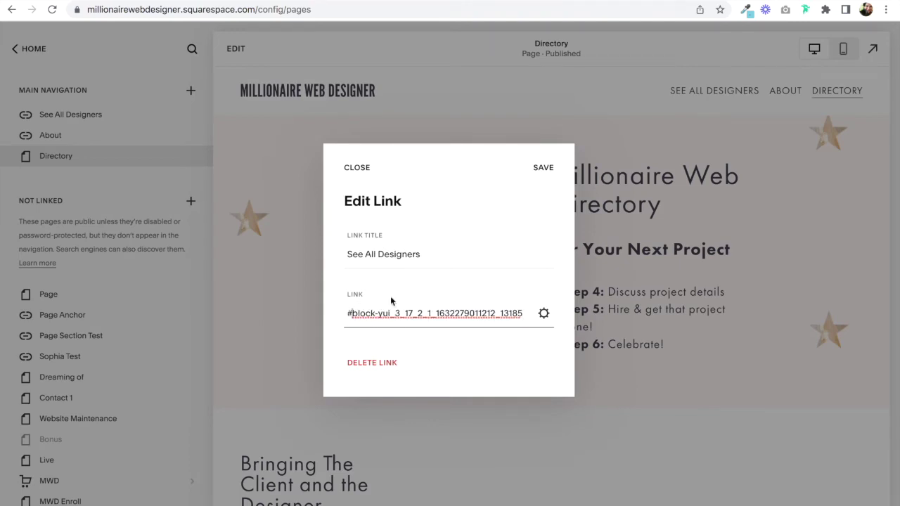
click(543, 169)
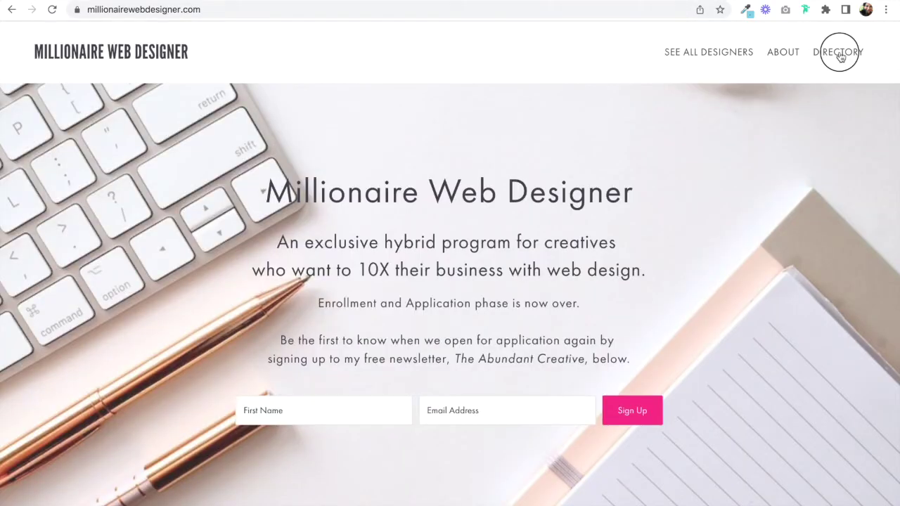
Test the See All Designers link on the live Directory page and compare its landing position with the listing's start.
click(839, 52)
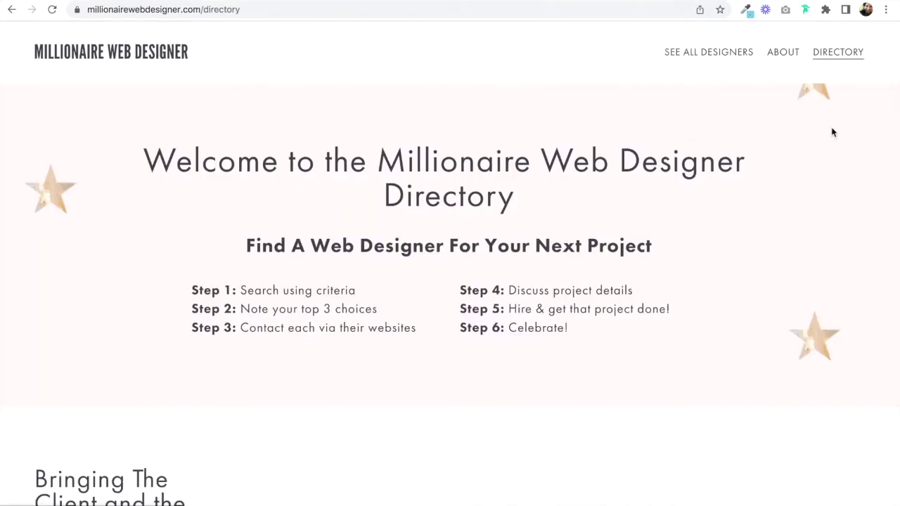
click(732, 55)
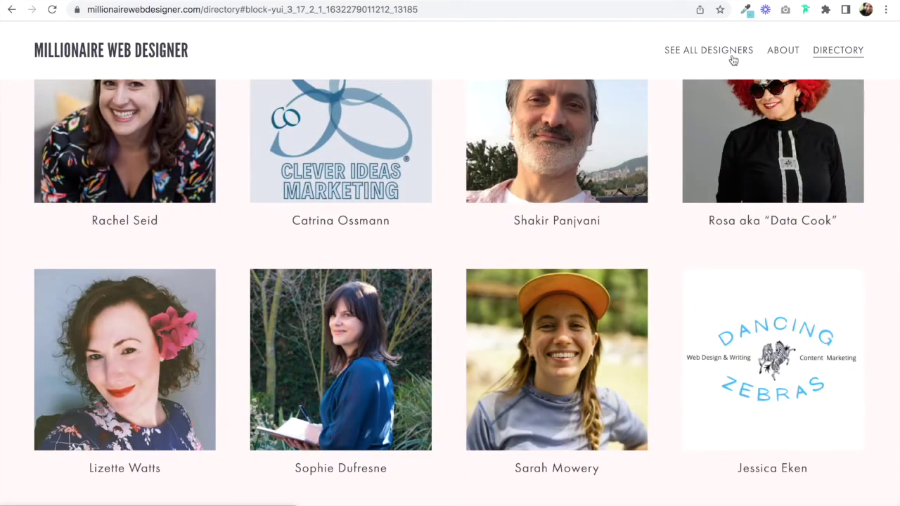
scroll(578, 257, up, 2)
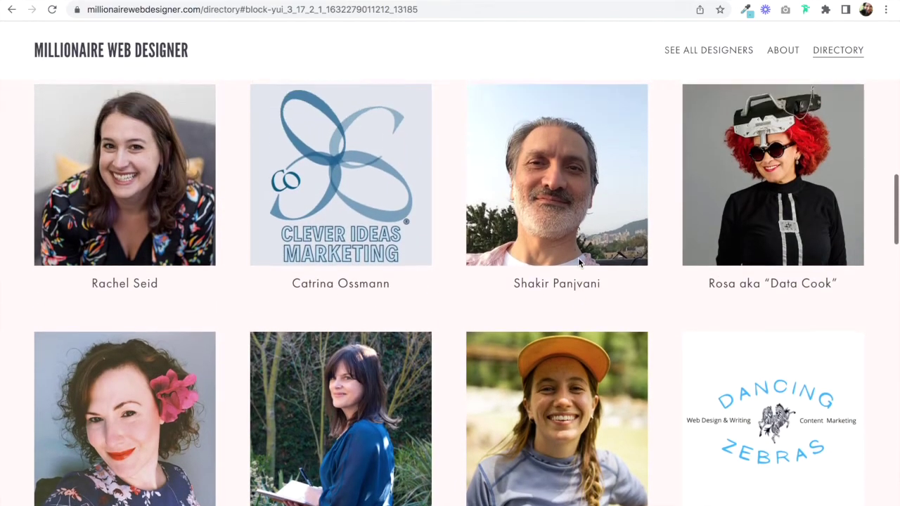
scroll(578, 257, up, 2)
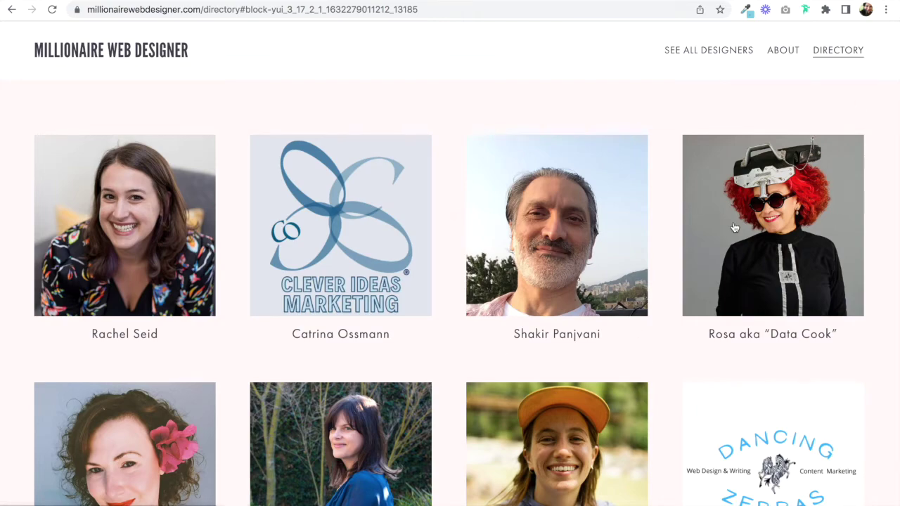
scroll(735, 228, up, 15)
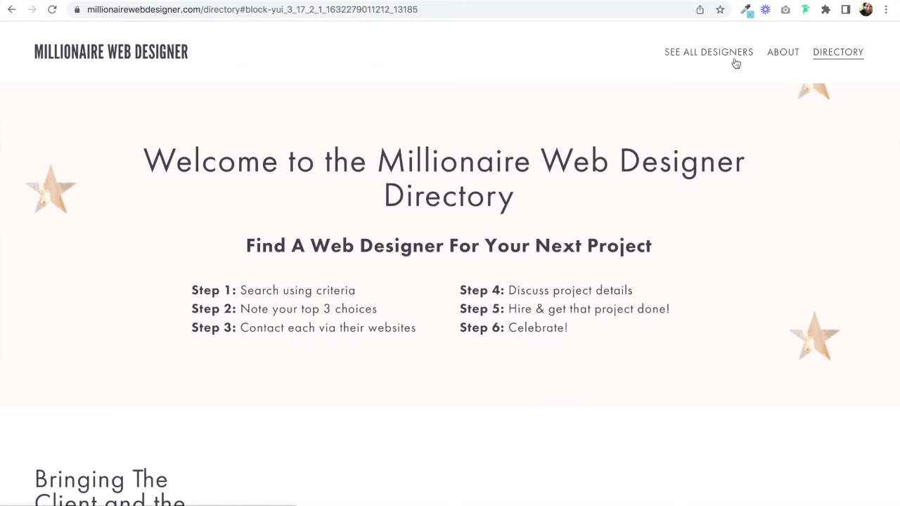
scroll(785, 253, down, 10)
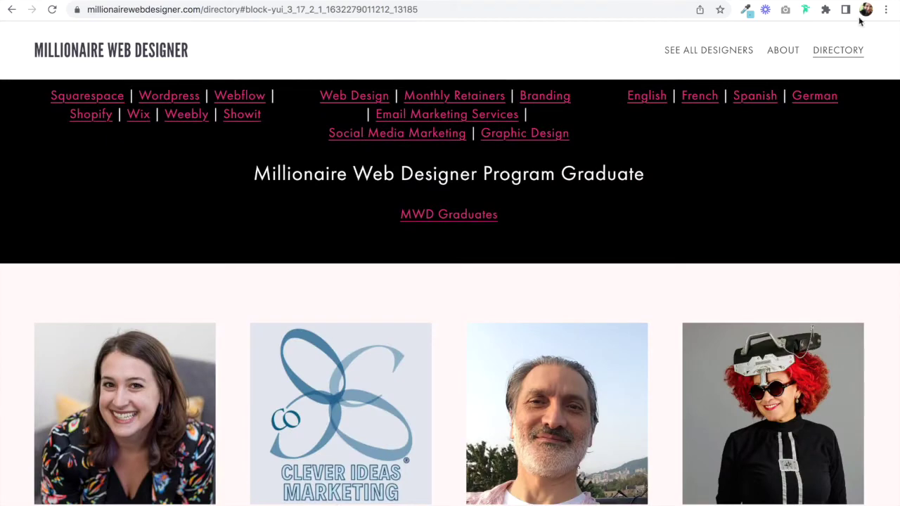
scroll(813, 231, up, 10)
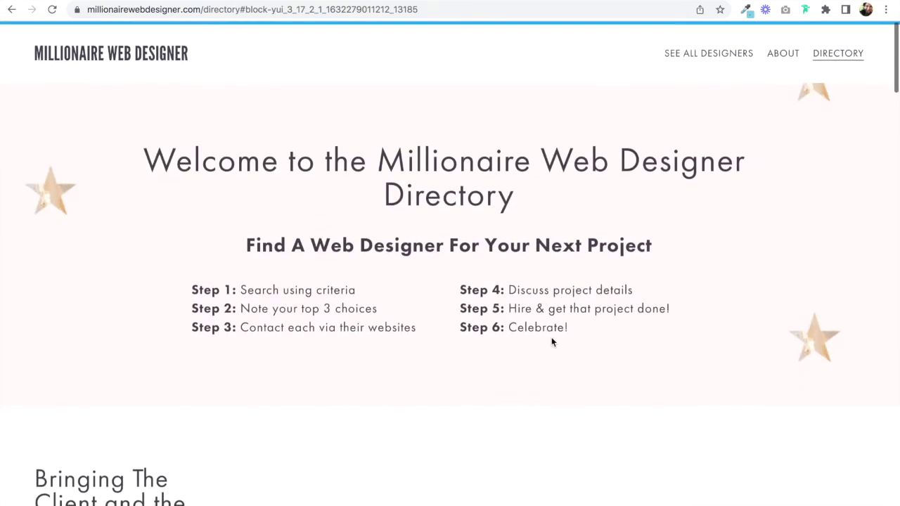
Reload the live Directory page and test its About and See All Designers navigation links.
click(838, 59)
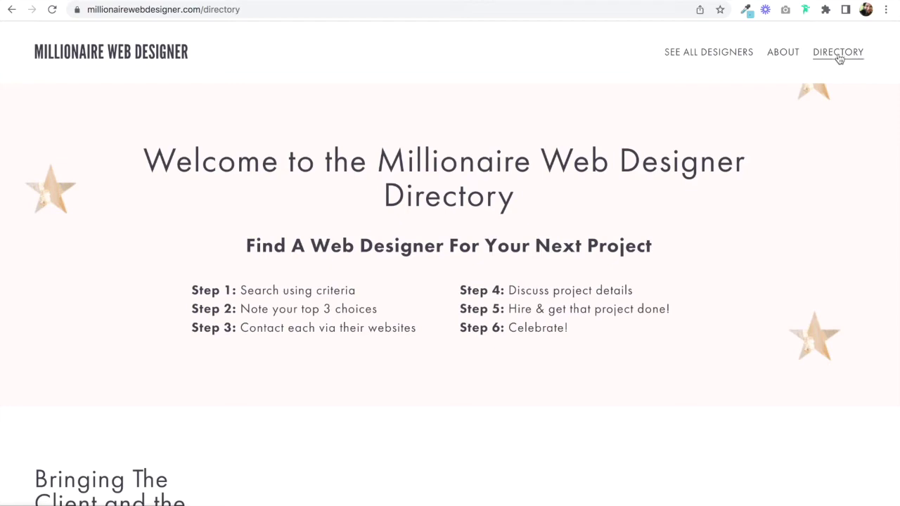
scroll(806, 325, down, 1)
scroll(806, 325, down, 20)
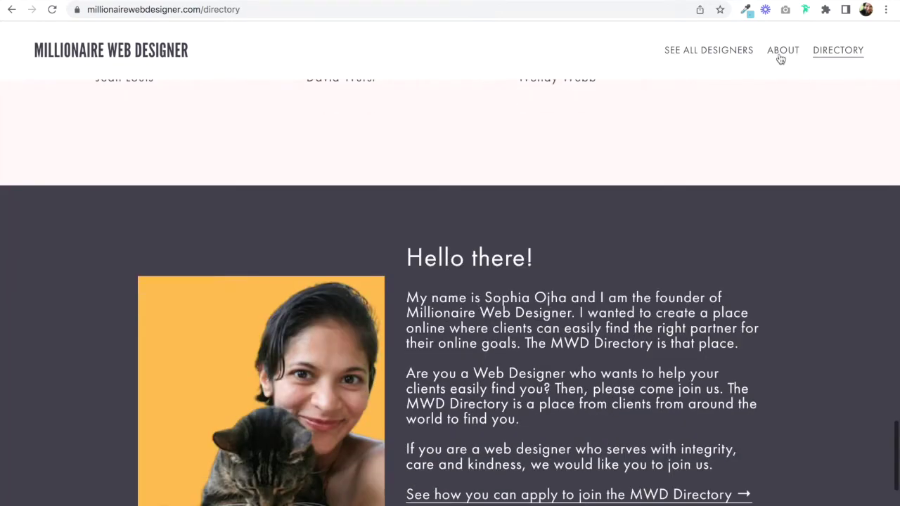
click(787, 54)
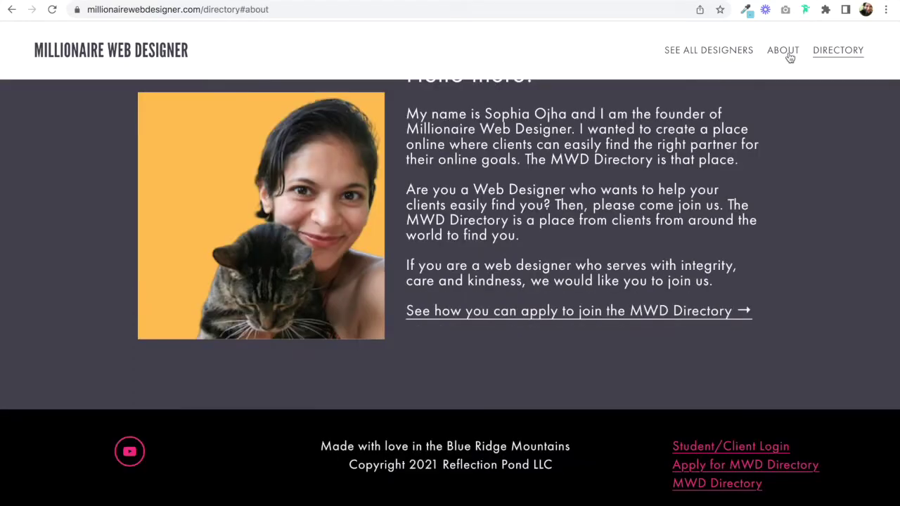
click(715, 58)
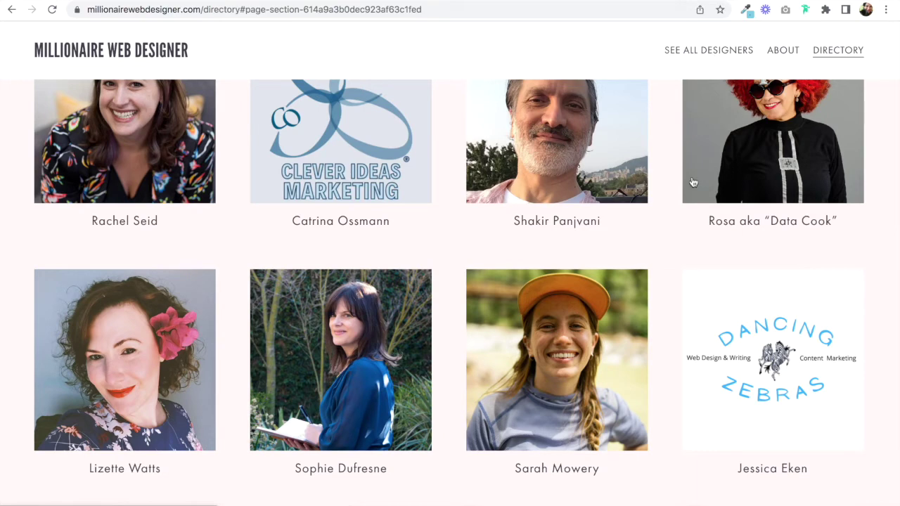
Go to the live site's home page and try the See All Designers and About links from there.
click(175, 56)
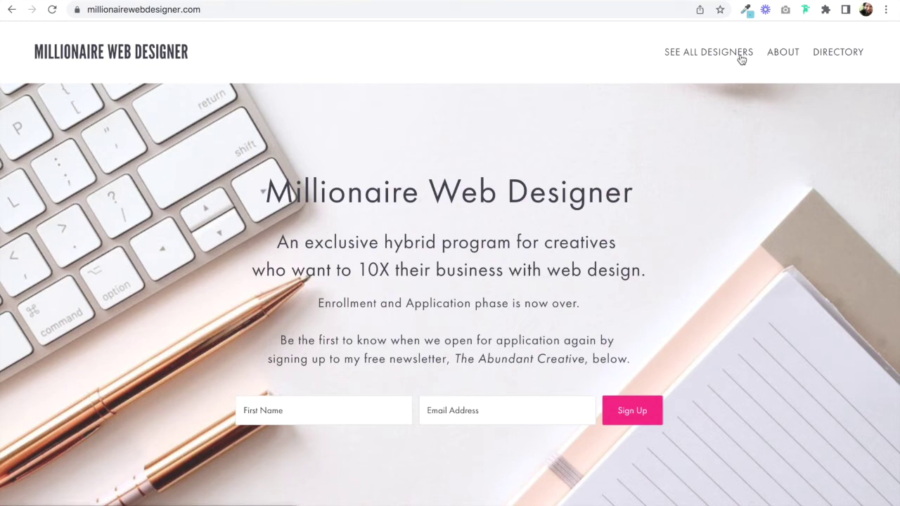
click(741, 60)
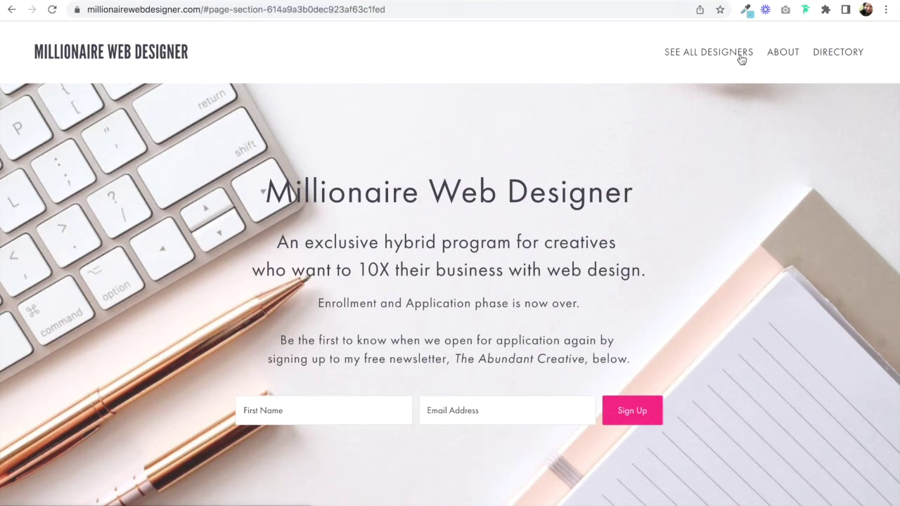
click(783, 56)
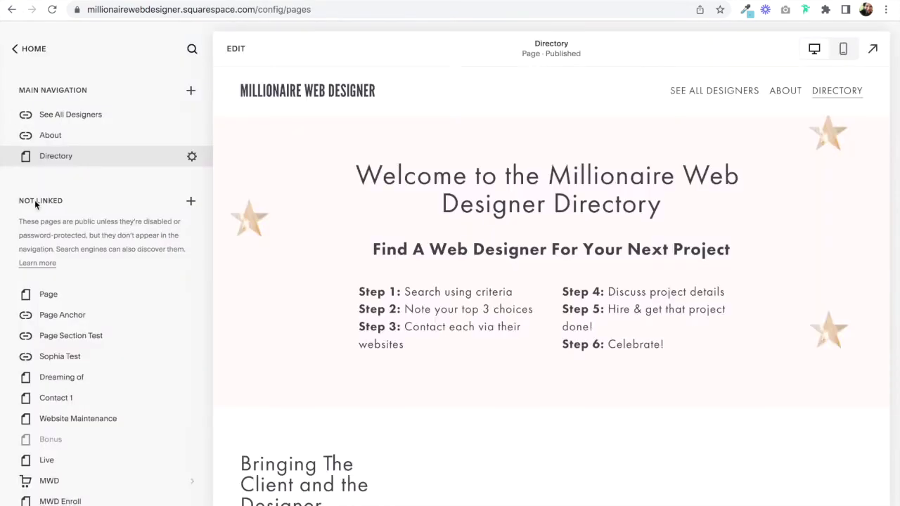
Change the About navigation link's address to /directory#about and save it.
click(191, 135)
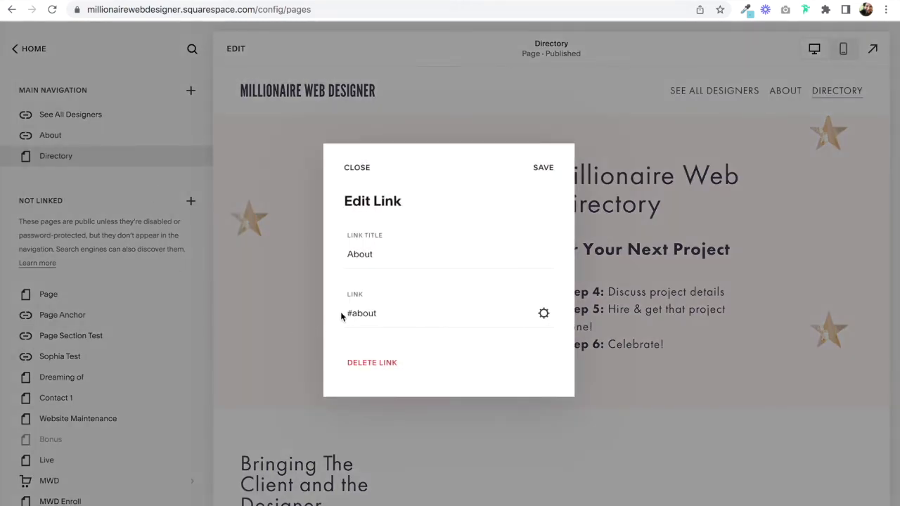
click(348, 314)
text(/)
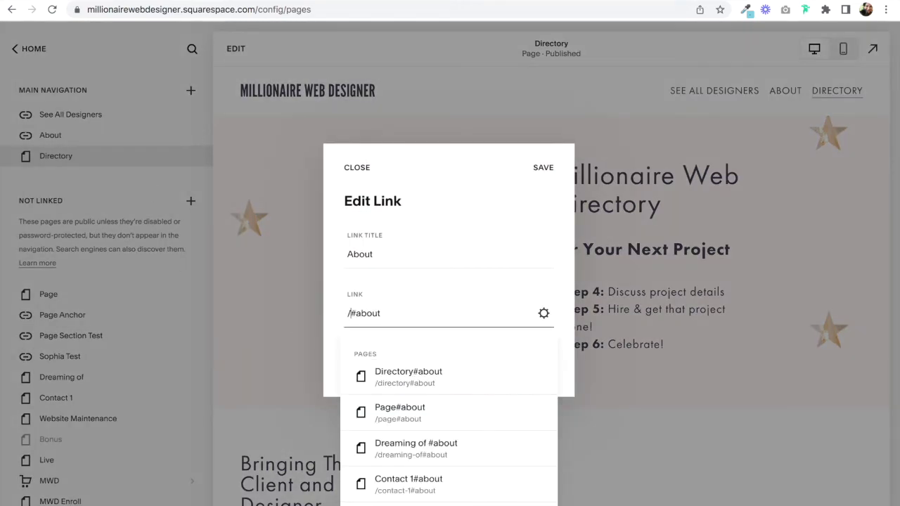
text(directory)
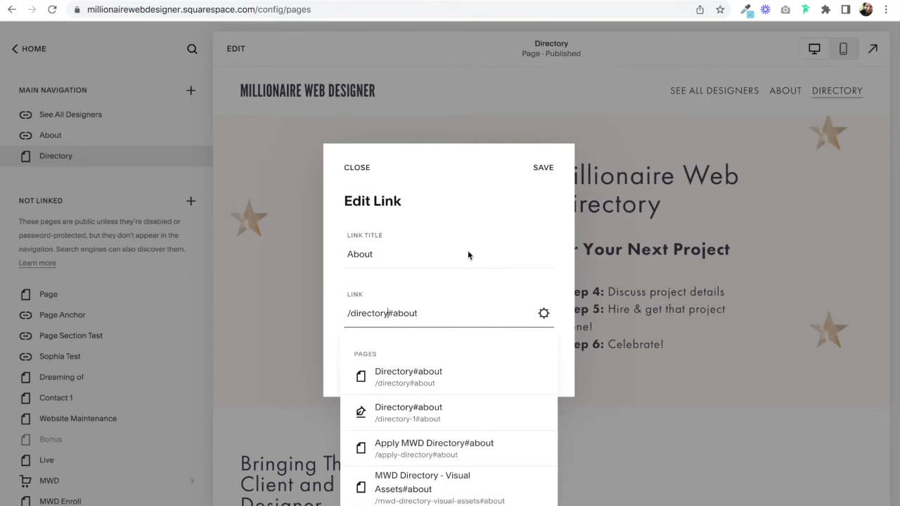
click(542, 170)
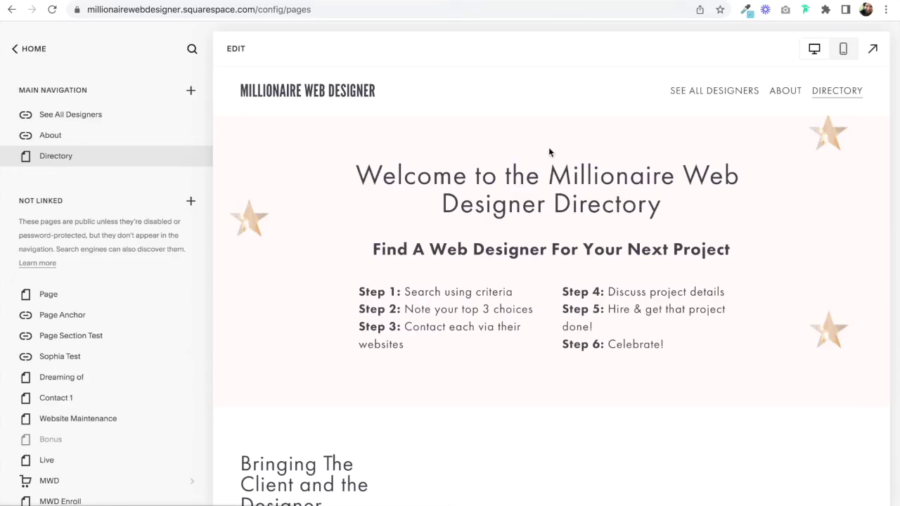
Test the About link from the live home page, then return home and try See All Designers.
click(270, 1)
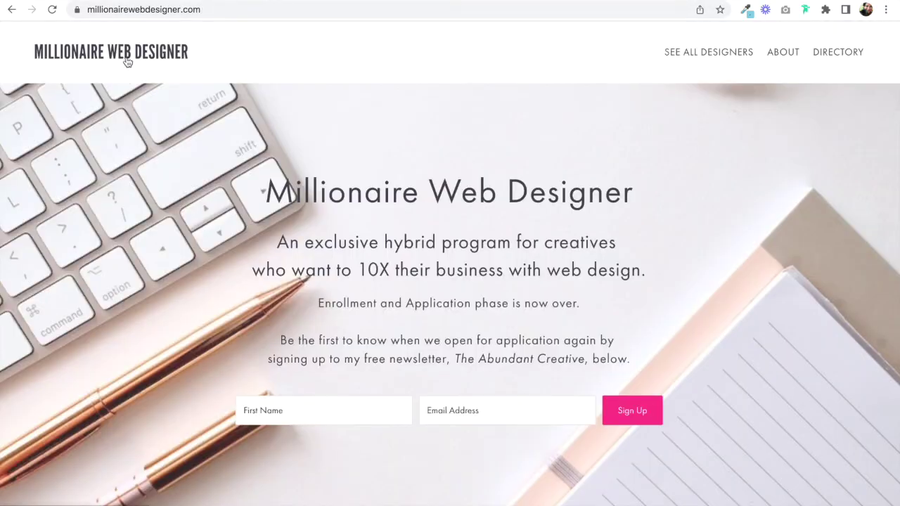
click(791, 56)
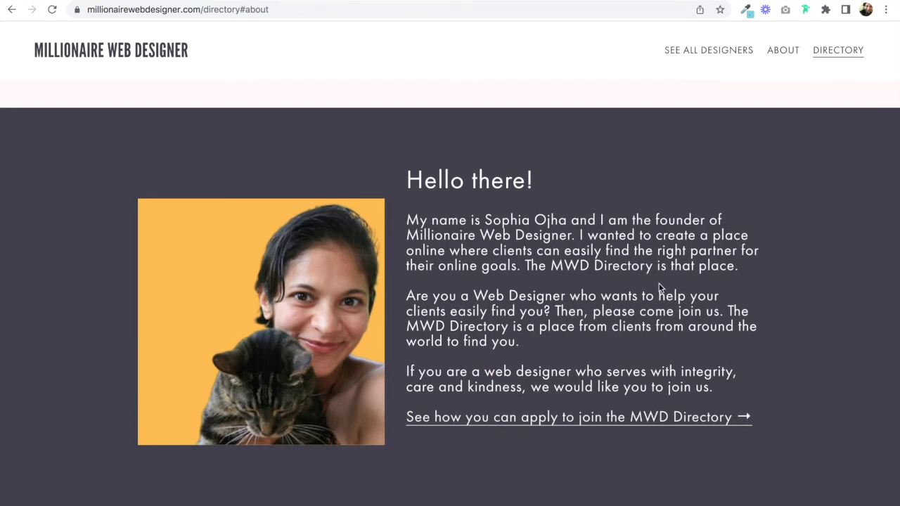
click(110, 61)
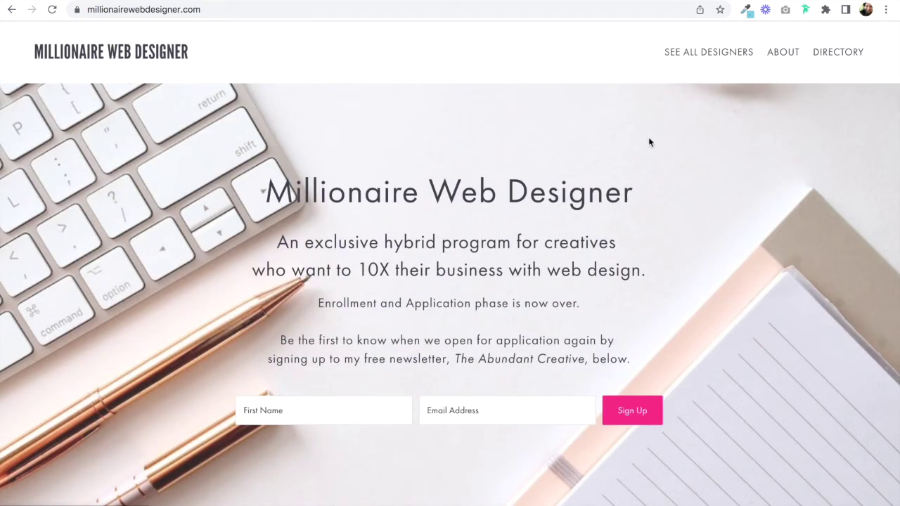
click(677, 55)
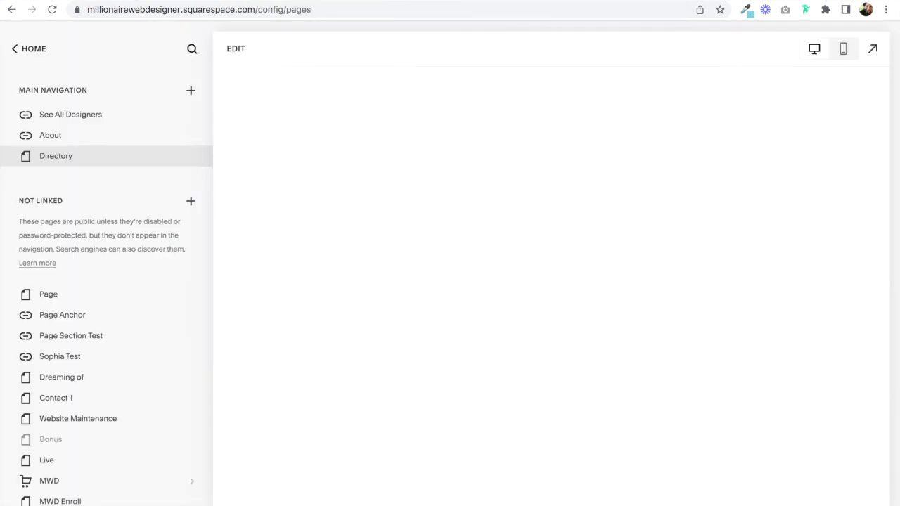
Change the See All Designers link's address to /directory#page-section-614a9a3b0dec923af63c1fed and save it.
click(192, 117)
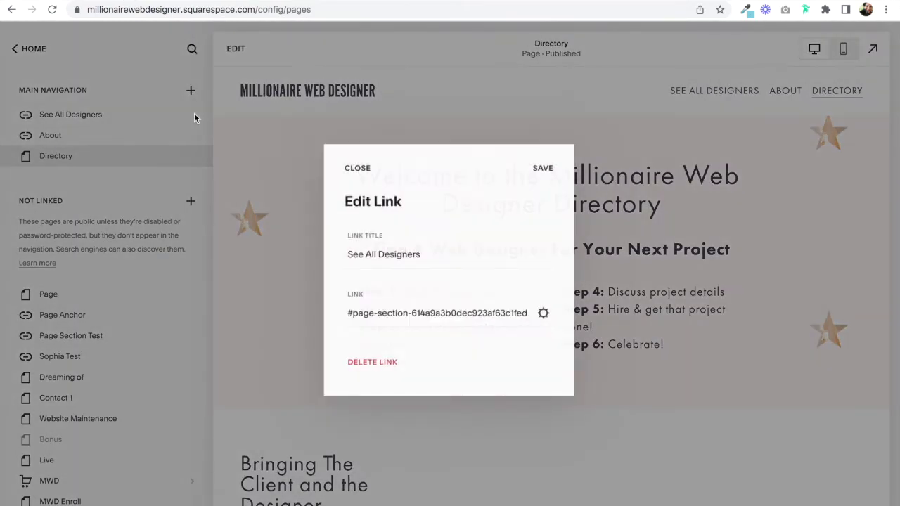
click(348, 313)
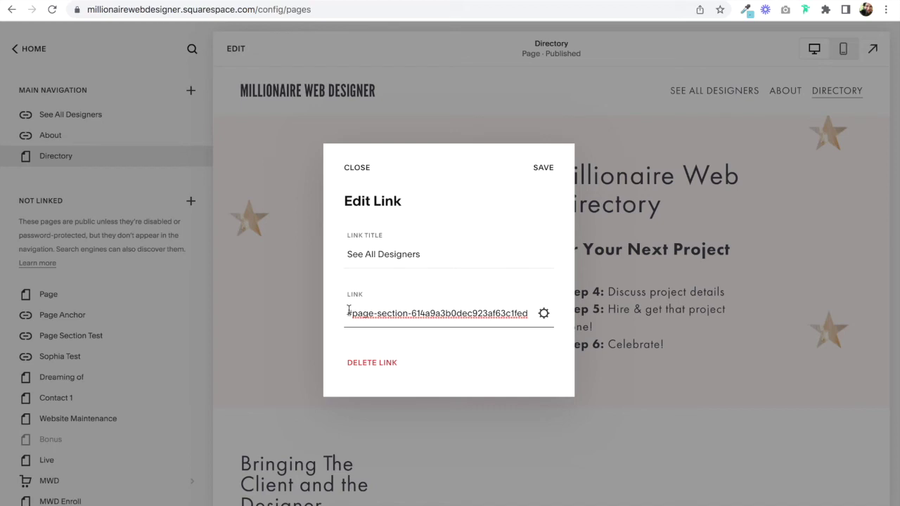
text(/)
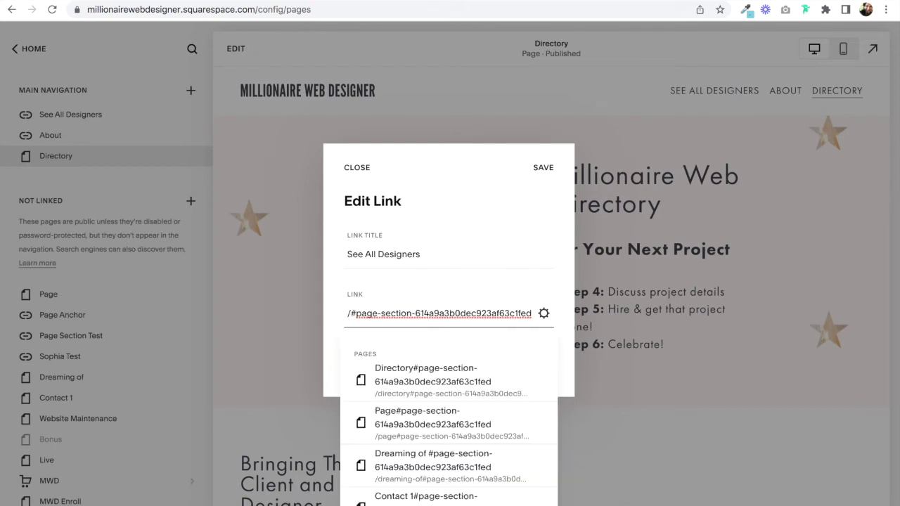
text(direc)
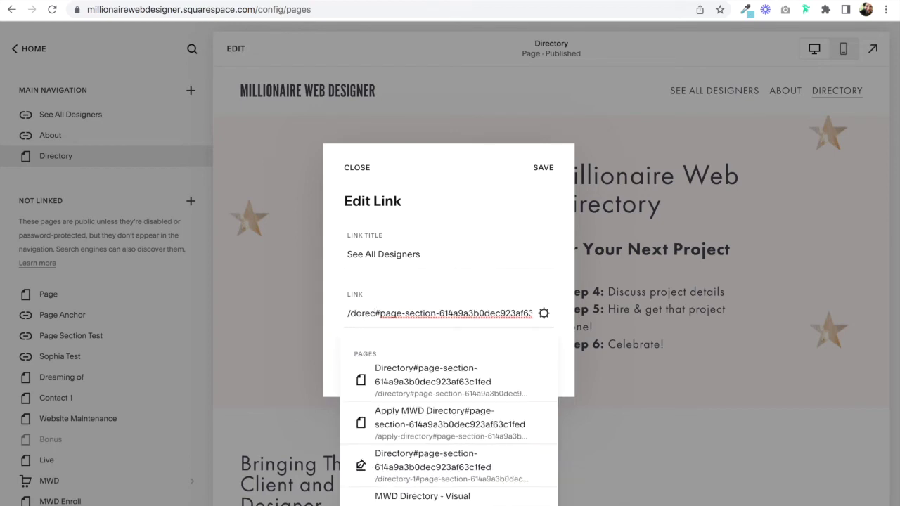
key(BackSpace)
key(BackSpace)
key(BackSpace)
key(BackSpace)
text(o)
key(BackSpace)
text(irectory)
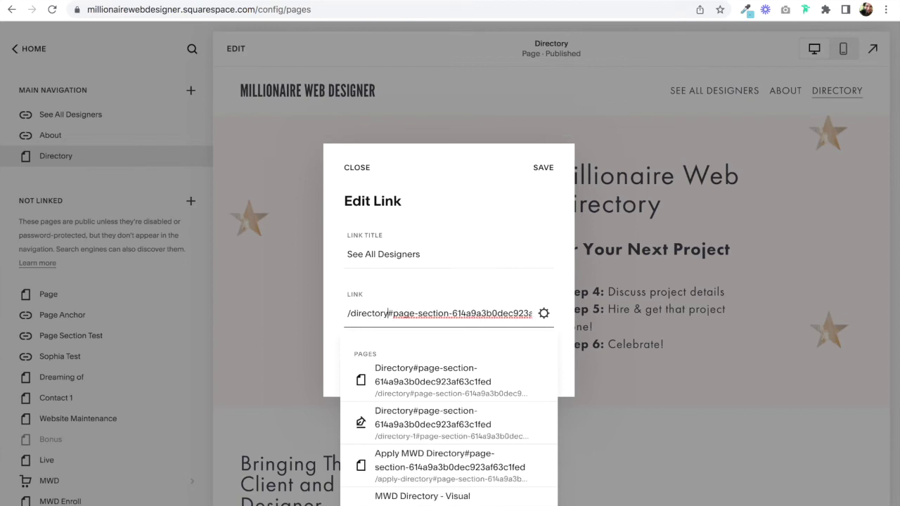
click(544, 168)
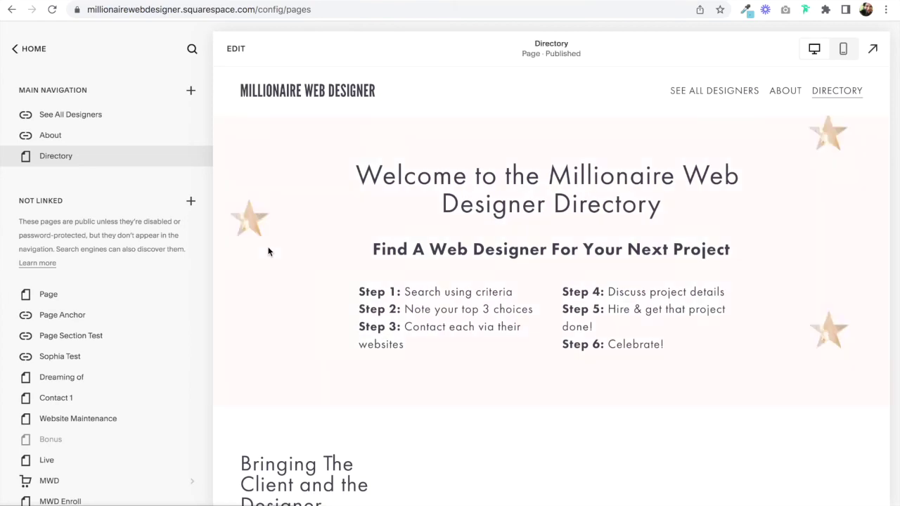
Return to the live site's home page, test the See All Designers link, and highlight the slug and section ID in the resulting address.
click(49, 2)
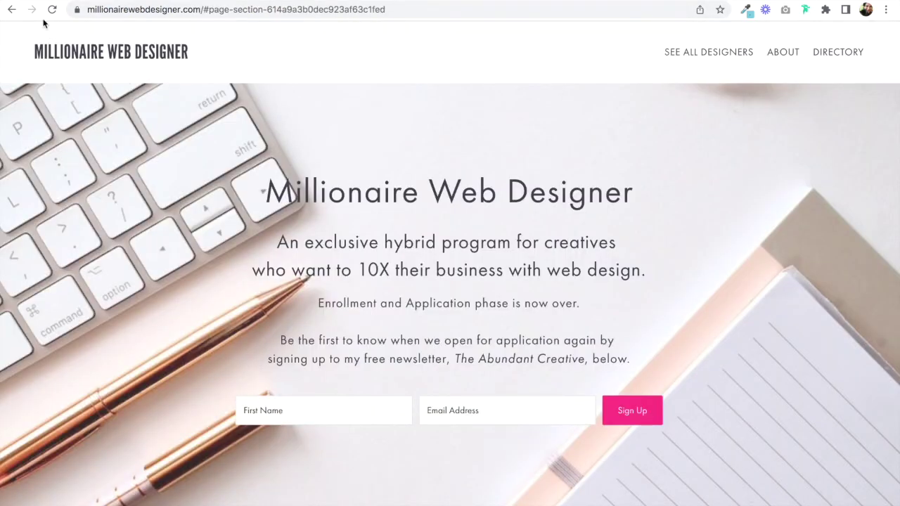
click(80, 56)
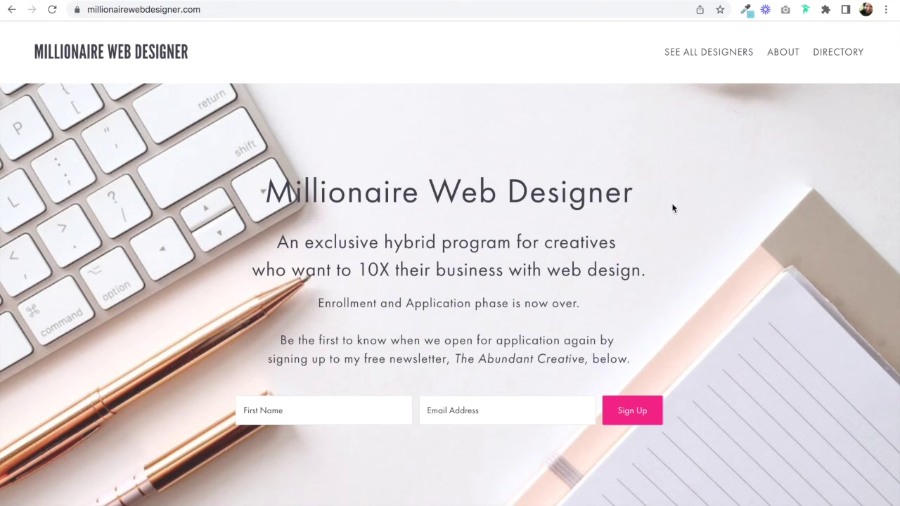
click(700, 59)
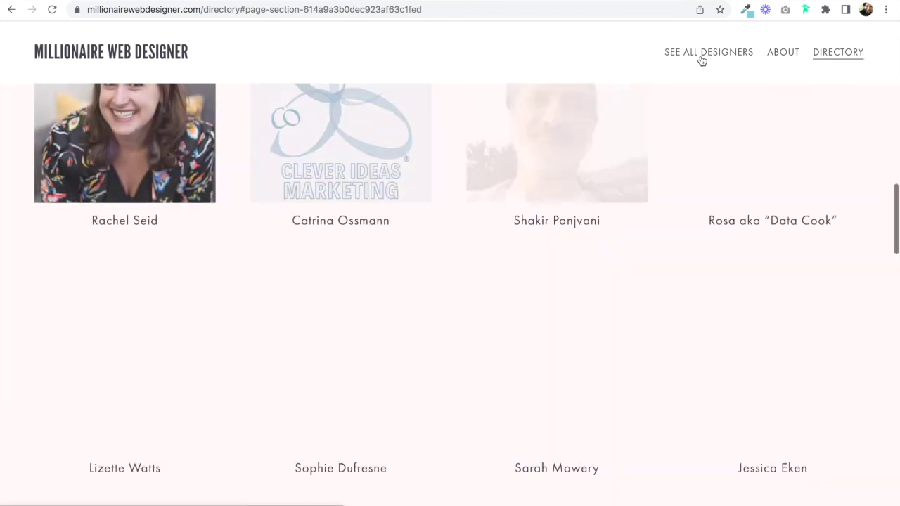
scroll(157, 185, up, 2)
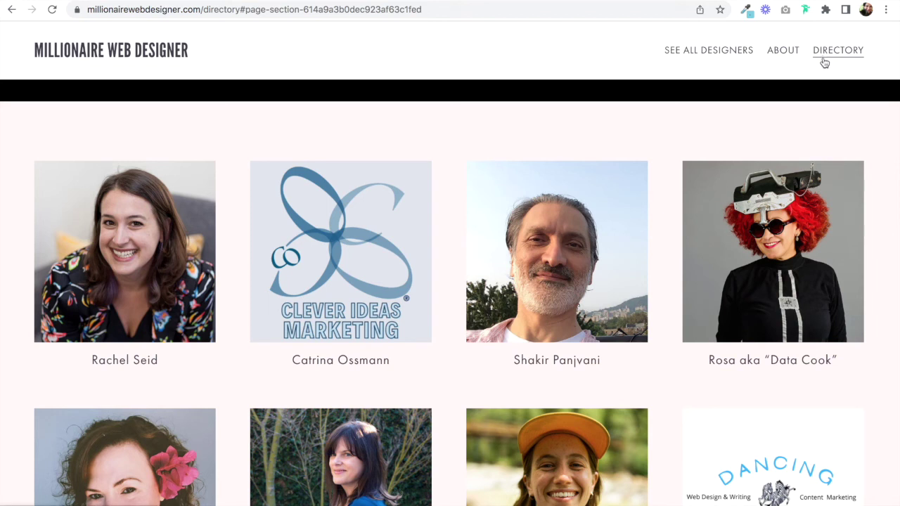
drag(204, 10, 422, 12)
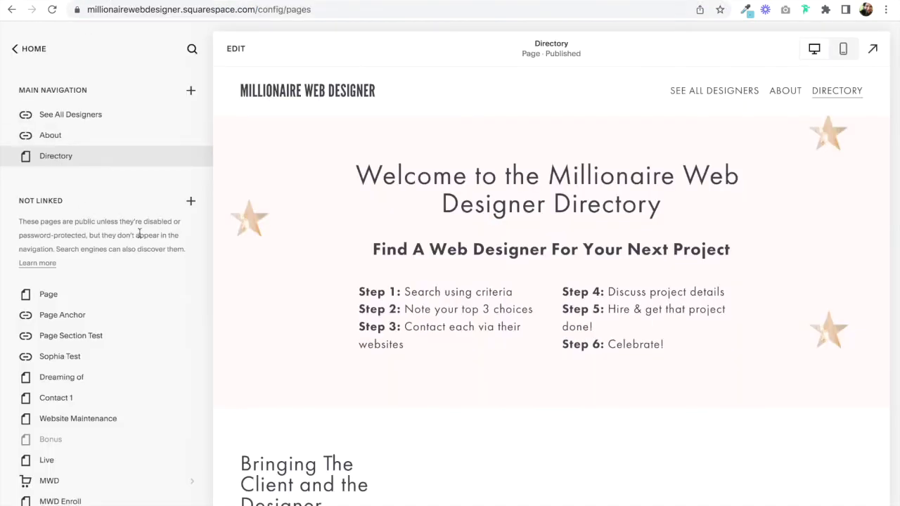
Open the Directory page's general settings in the Squarespace editor and highlight its URL slug.
mouse_move(190, 166)
click(191, 158)
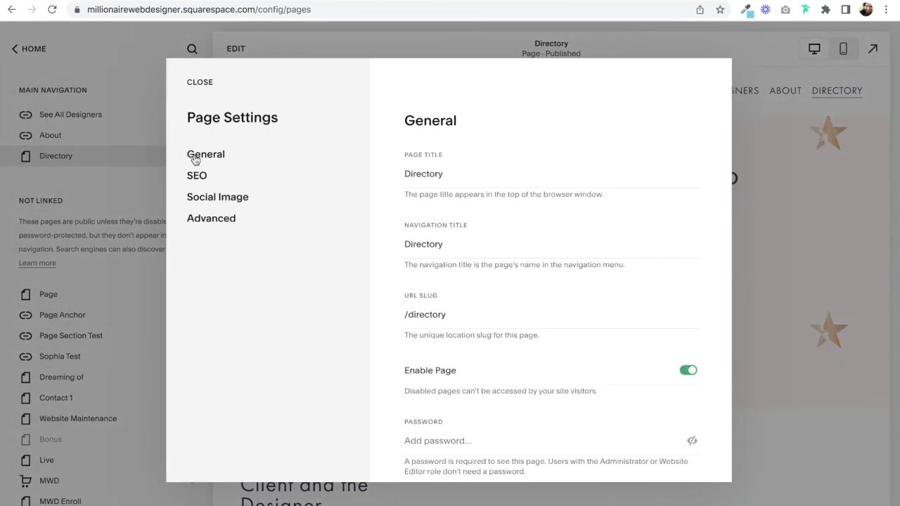
click(226, 159)
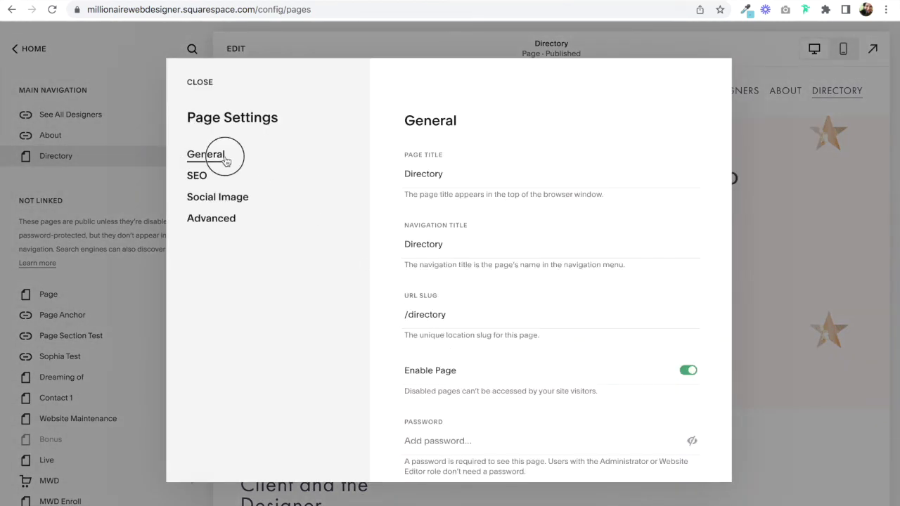
mouse_move(405, 301)
mouse_down()
mouse_move(443, 307)
mouse_move(396, 311)
mouse_up()
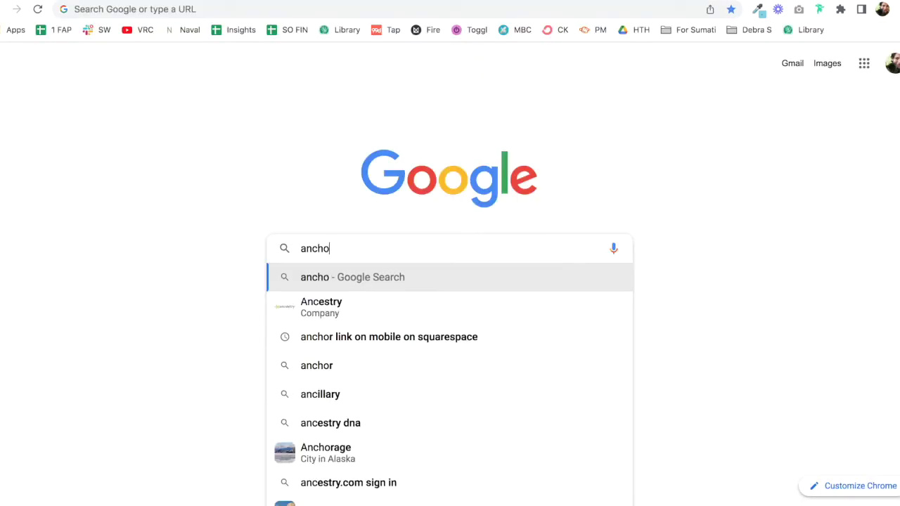
Search Google for anchor links plus the blog author's name, and open the first two results in separate tabs.
text(r links sophia)
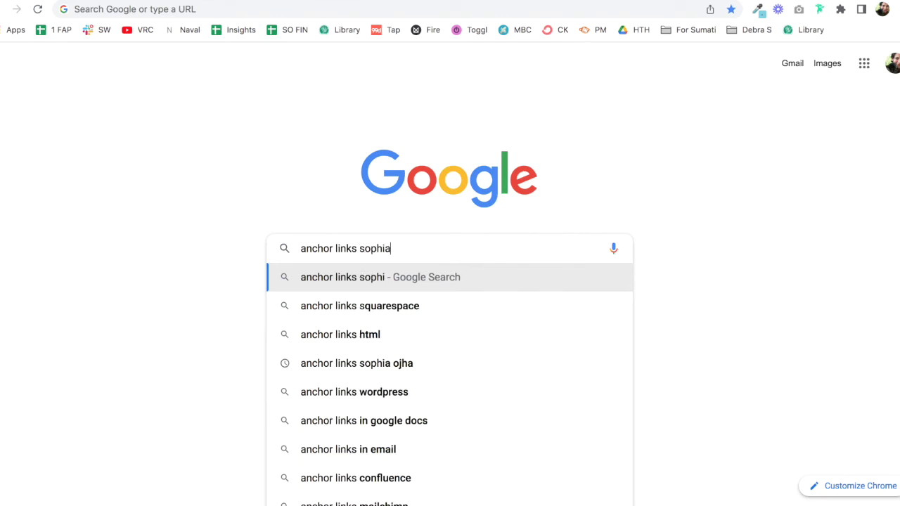
text( ojha)
key(Return)
right_click(178, 169)
click(226, 172)
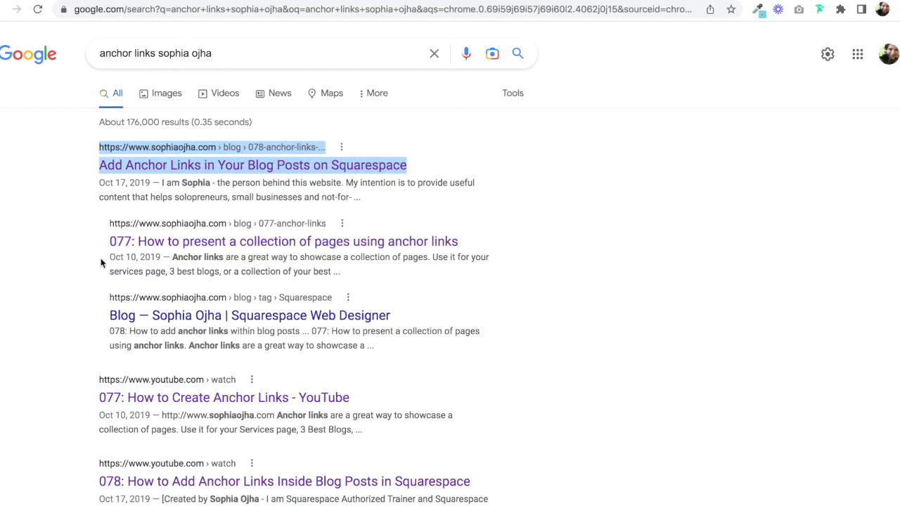
right_click(216, 248)
click(218, 249)
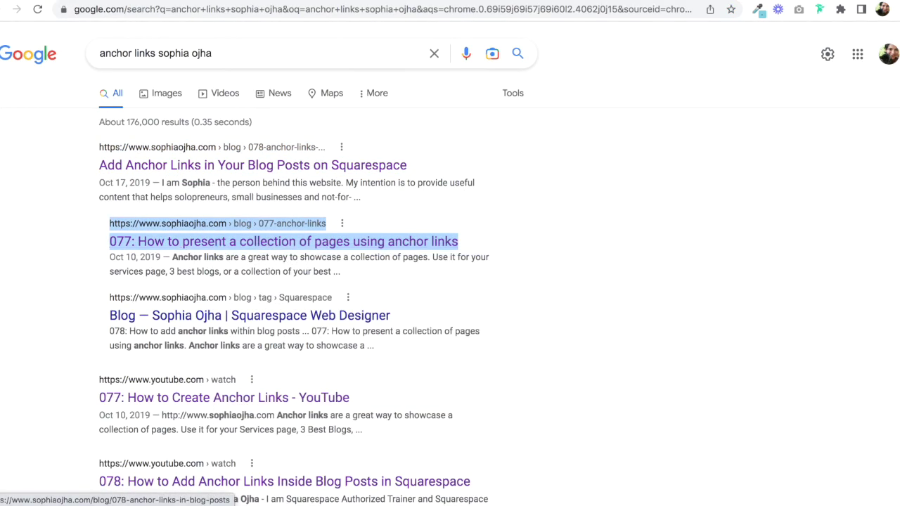
Skim blog posts 077 and 078 on anchor links, then return to Squarespace and close the Directory page's settings.
click(218, 249)
scroll(366, 258, down, 2)
scroll(366, 259, down, 3)
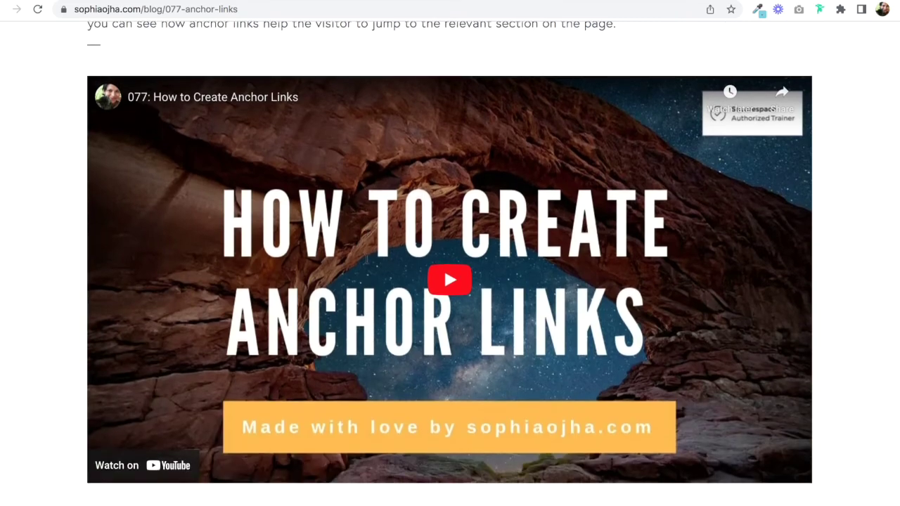
scroll(366, 259, up, 4)
key(ctrl+w)
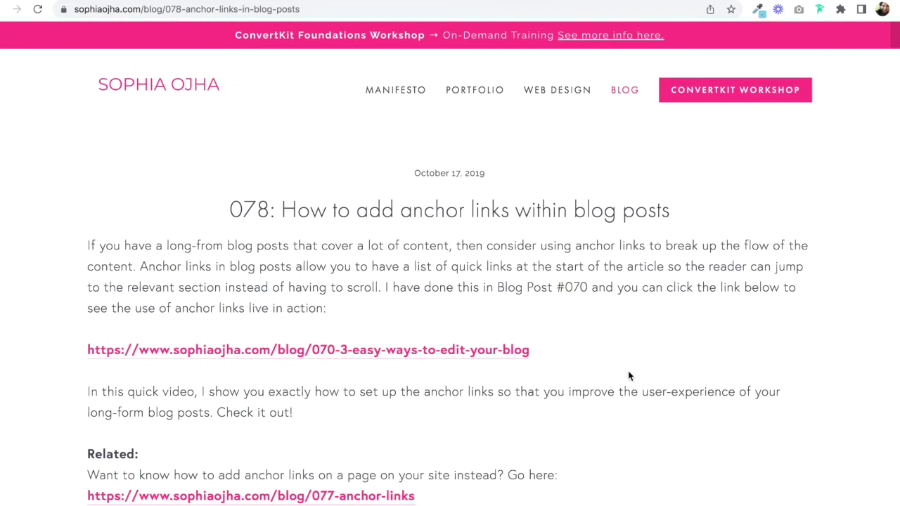
scroll(644, 285, down, 5)
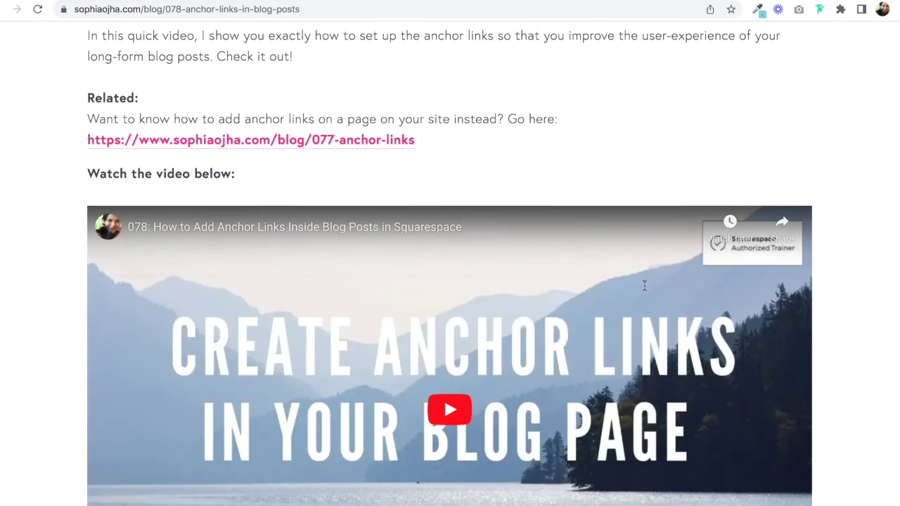
scroll(644, 285, down, 2)
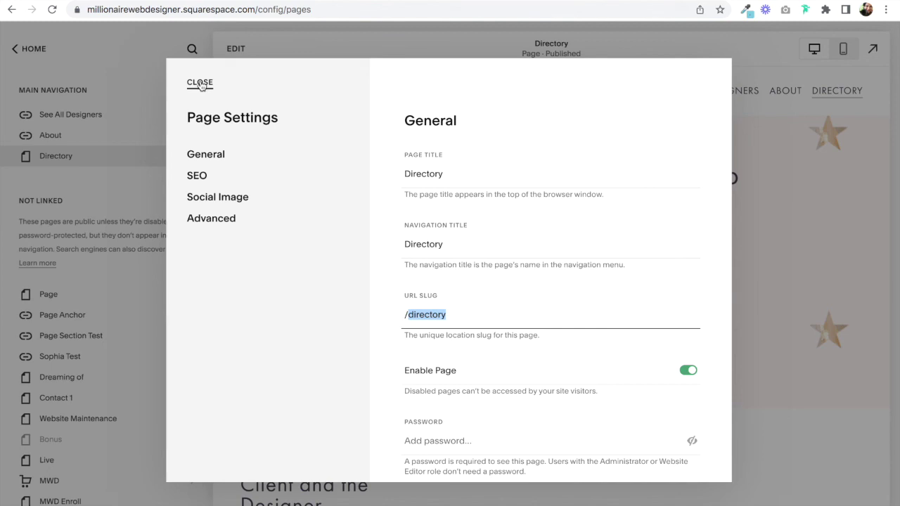
click(200, 83)
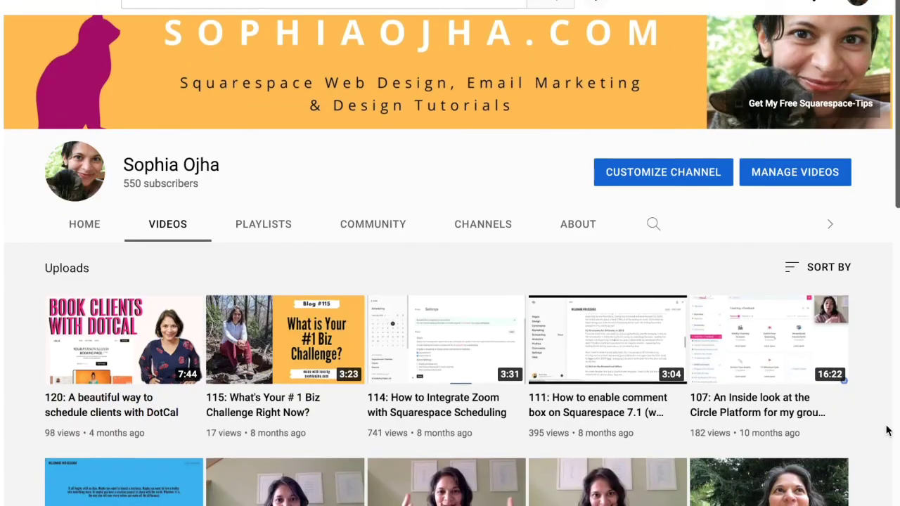
Browse the uploaded videos on the author's YouTube channel for further Squarespace, email marketing and design tutorials.
scroll(886, 429, down, 3)
scroll(886, 430, down, 1)
scroll(886, 431, down, 5)
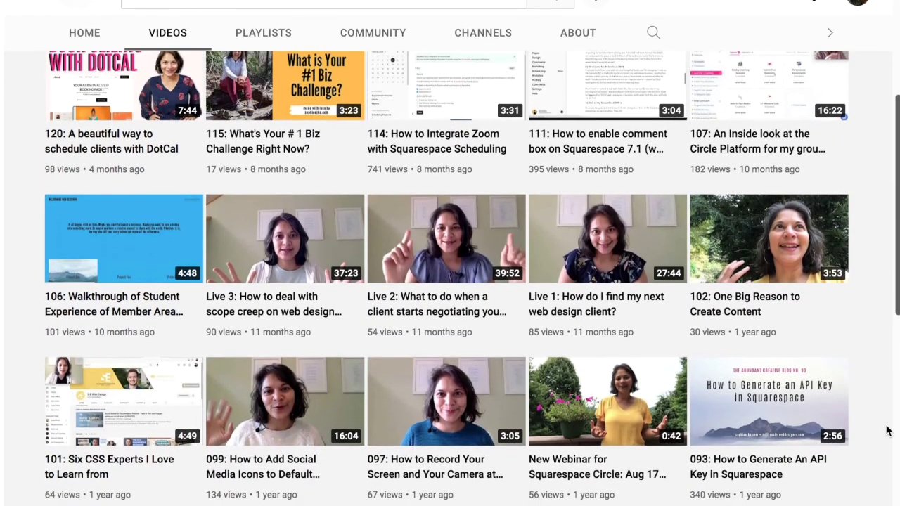
scroll(886, 430, down, 10)
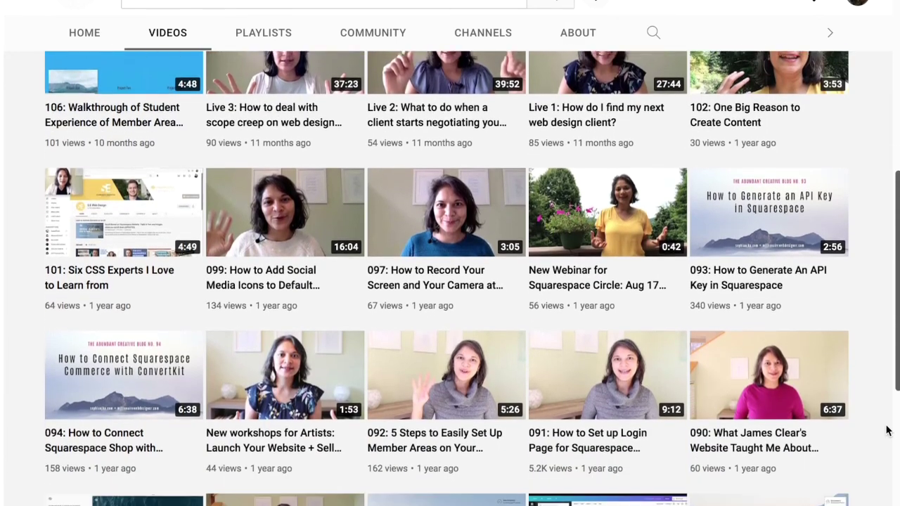
scroll(886, 431, down, 5)
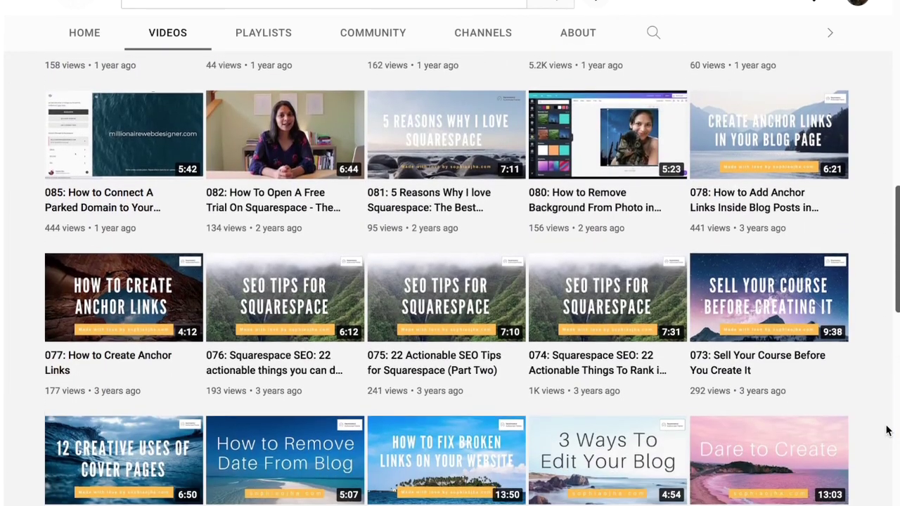
scroll(887, 430, down, 3)
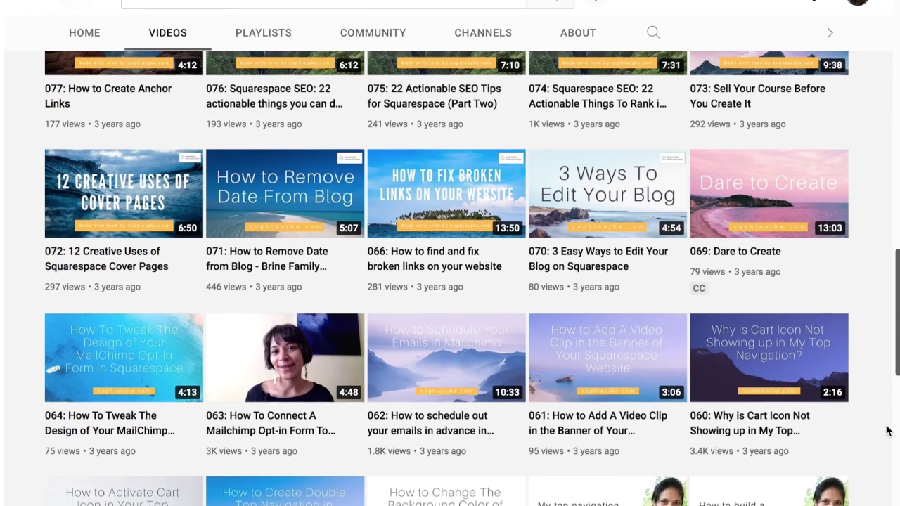
scroll(887, 430, down, 4)
scroll(888, 431, down, 10)
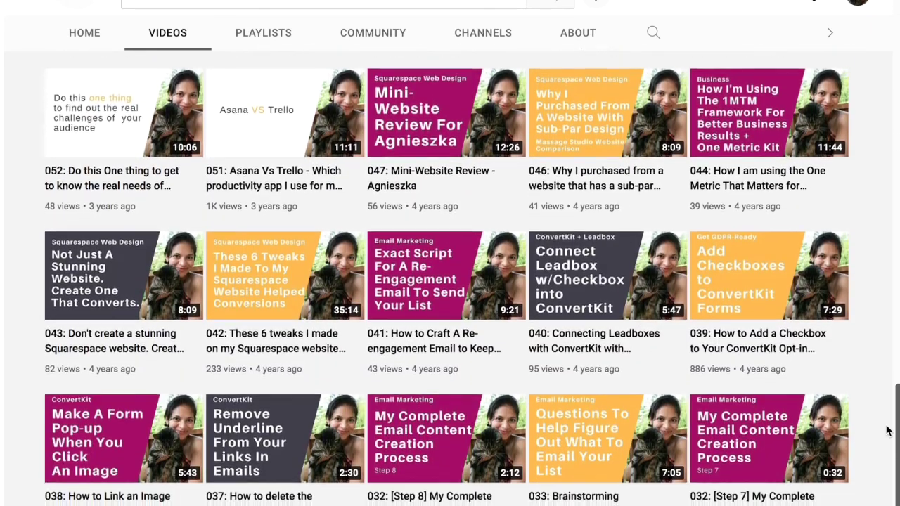
scroll(887, 430, down, 5)
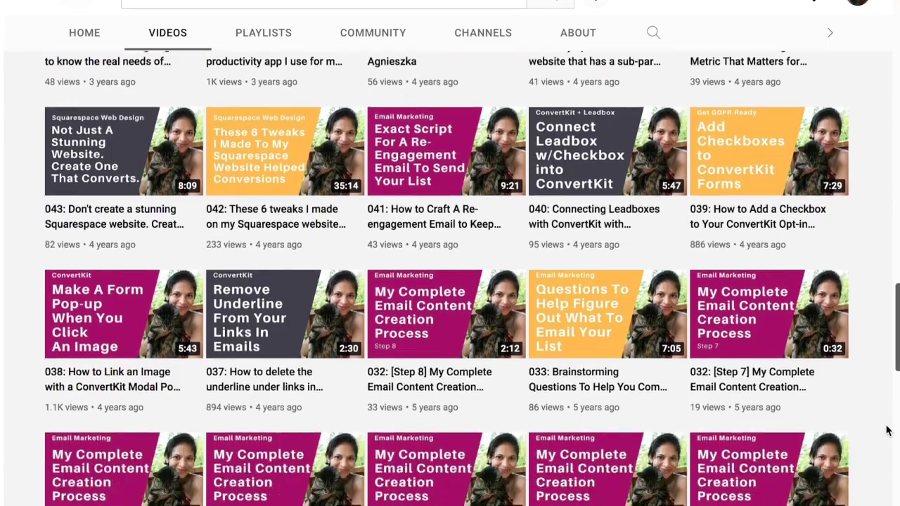
scroll(887, 430, down, 5)
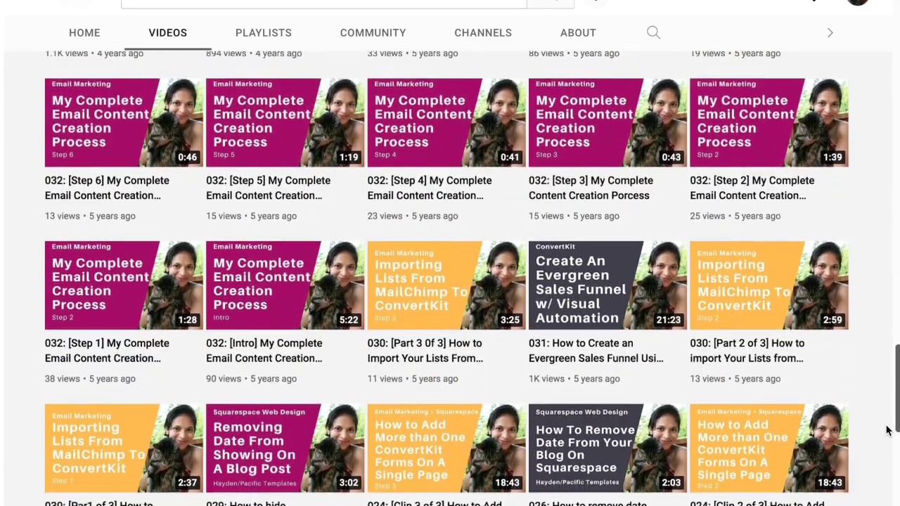
scroll(888, 430, down, 2)
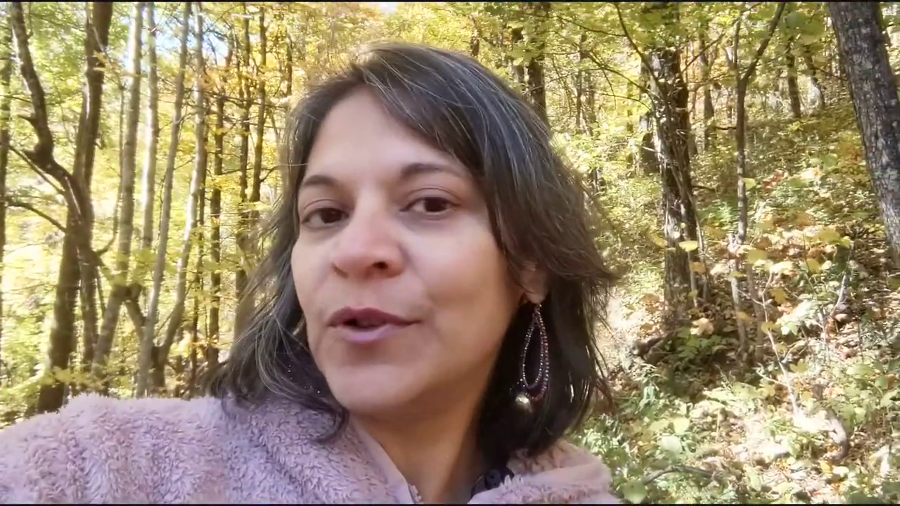